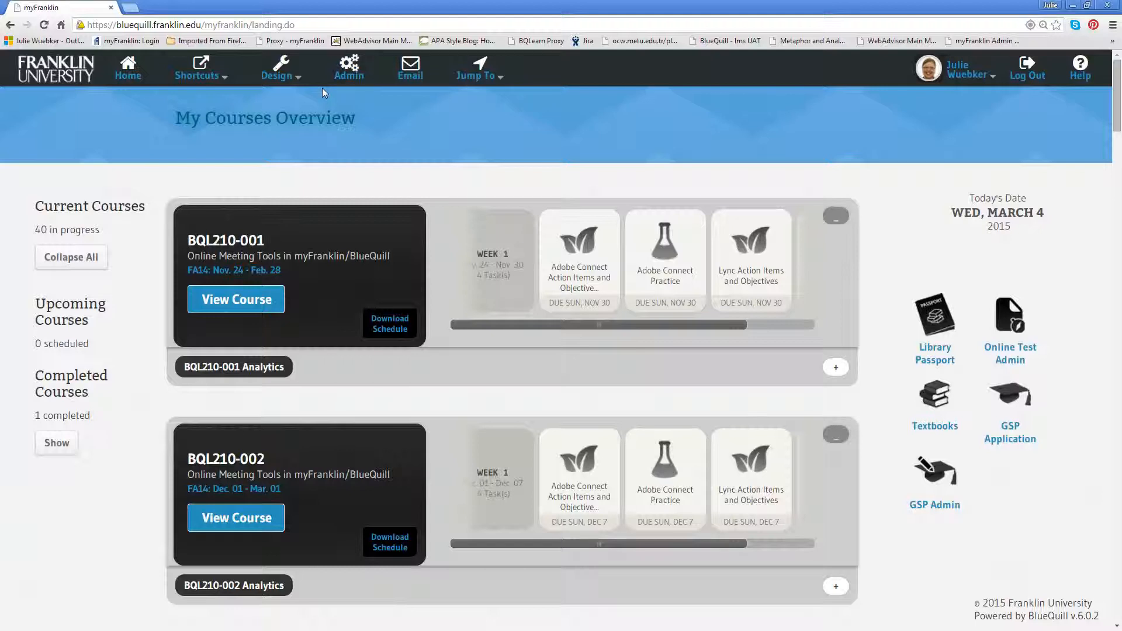
# Step: Find the BQL210 course in the design course list, open its working copy and review its edition history
pyautogui.click(278, 80)
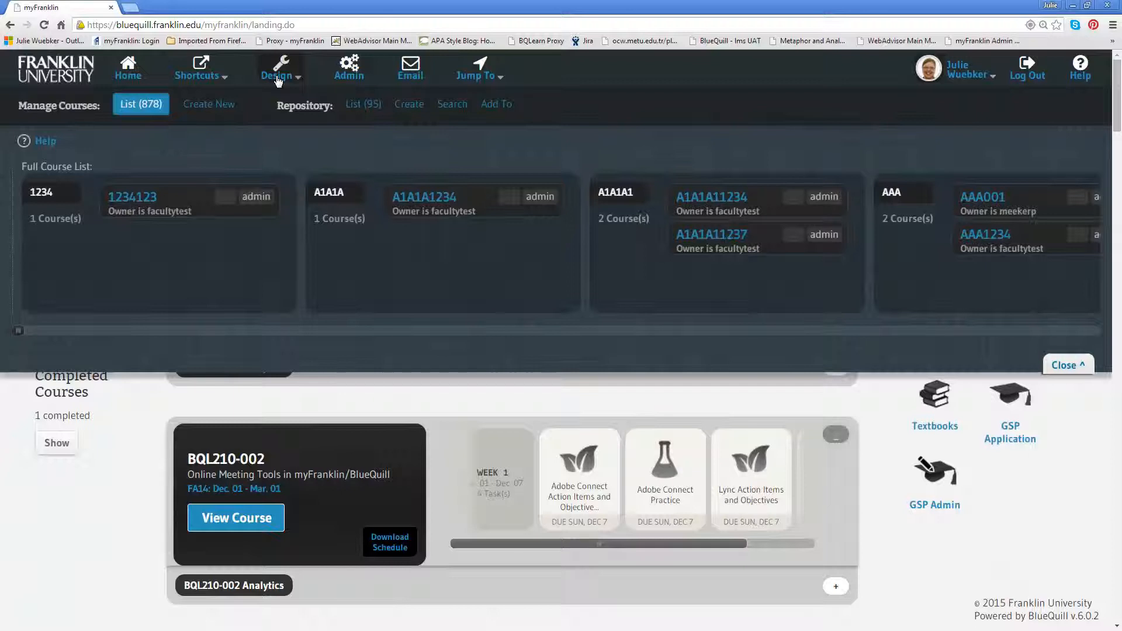
pyautogui.hotkey('ctrl', 'f')
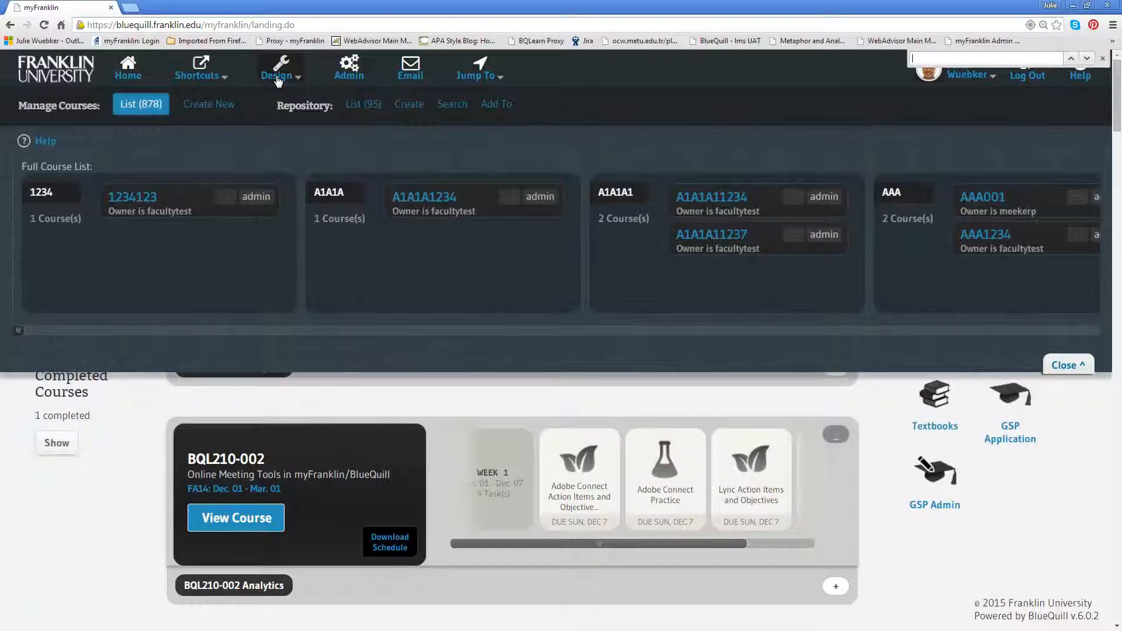
pyautogui.write('bql')
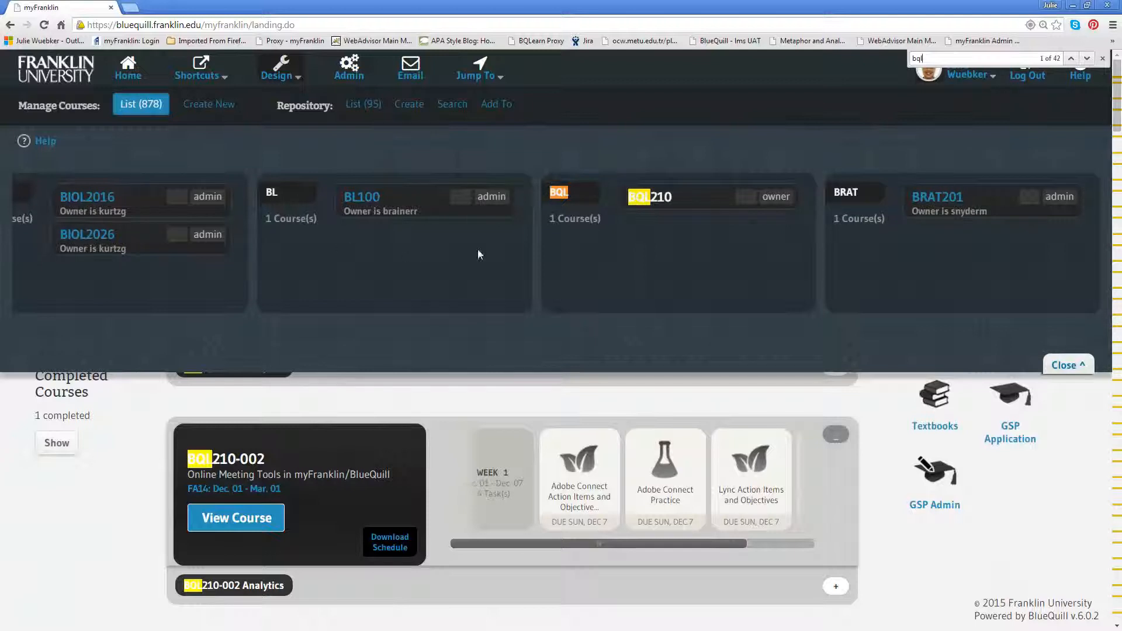
pyautogui.click(661, 198)
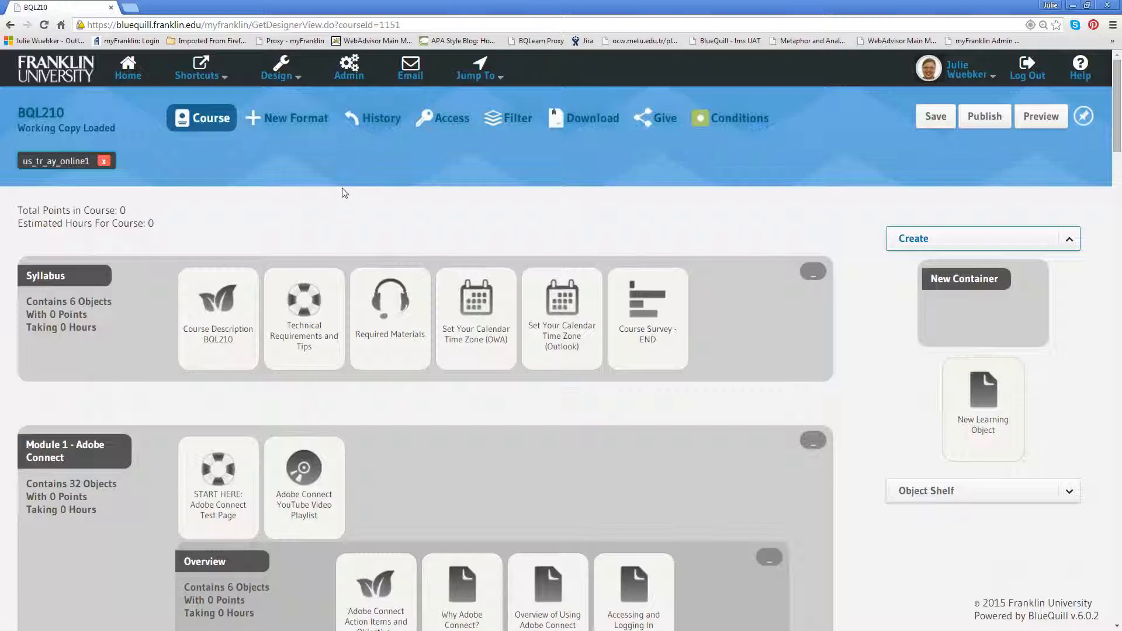
pyautogui.click(374, 125)
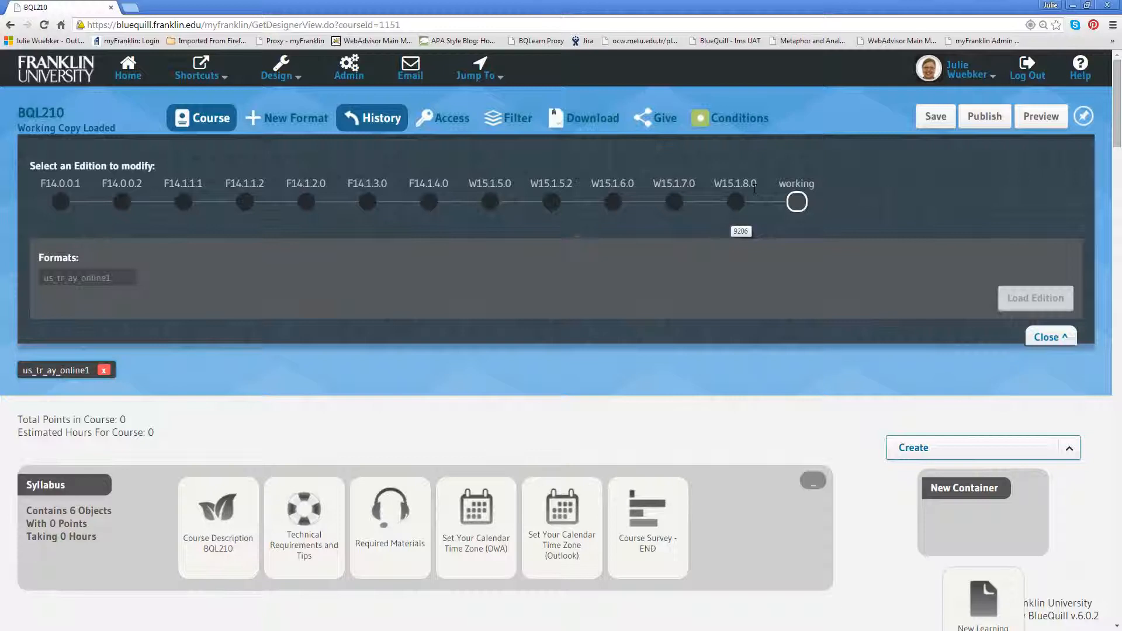
pyautogui.click(1051, 336)
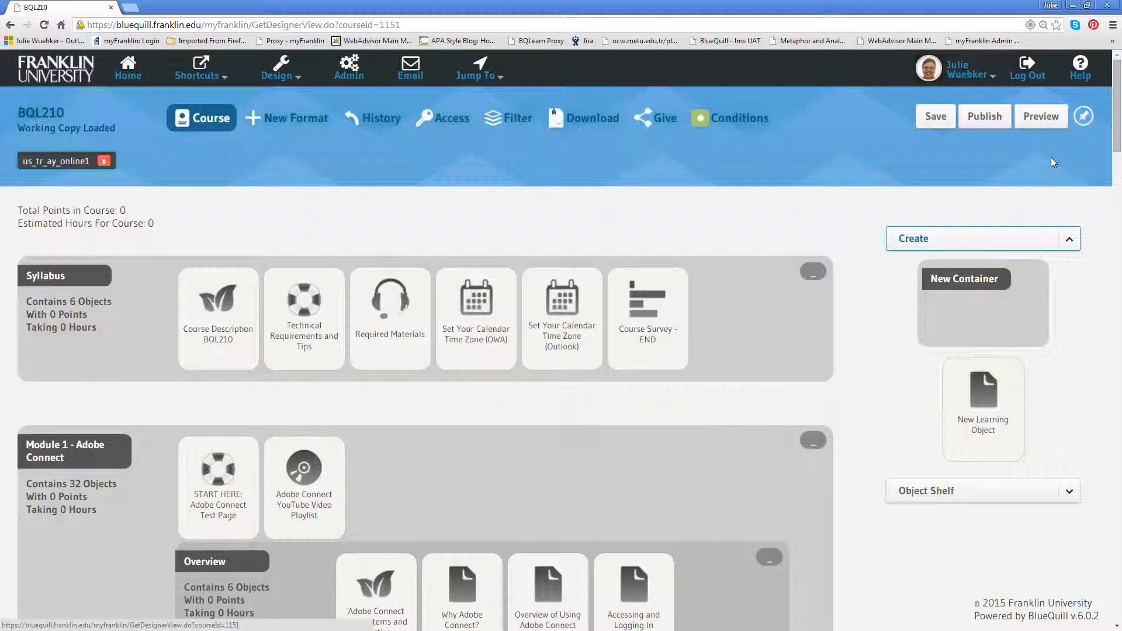
# Step: Start publishing BQL210 and fill in the reason for change: Adjunct, Assessment results, Blended, Assessment data change, the first listed designer, and Program Assessment Yes
pyautogui.click(989, 121)
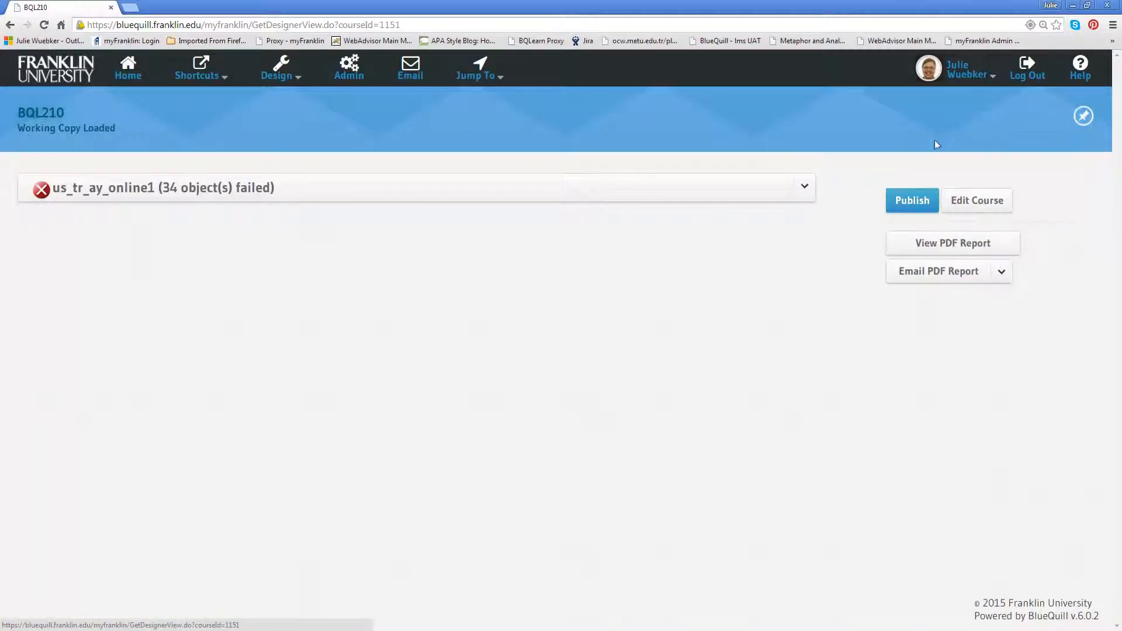
pyautogui.click(912, 200)
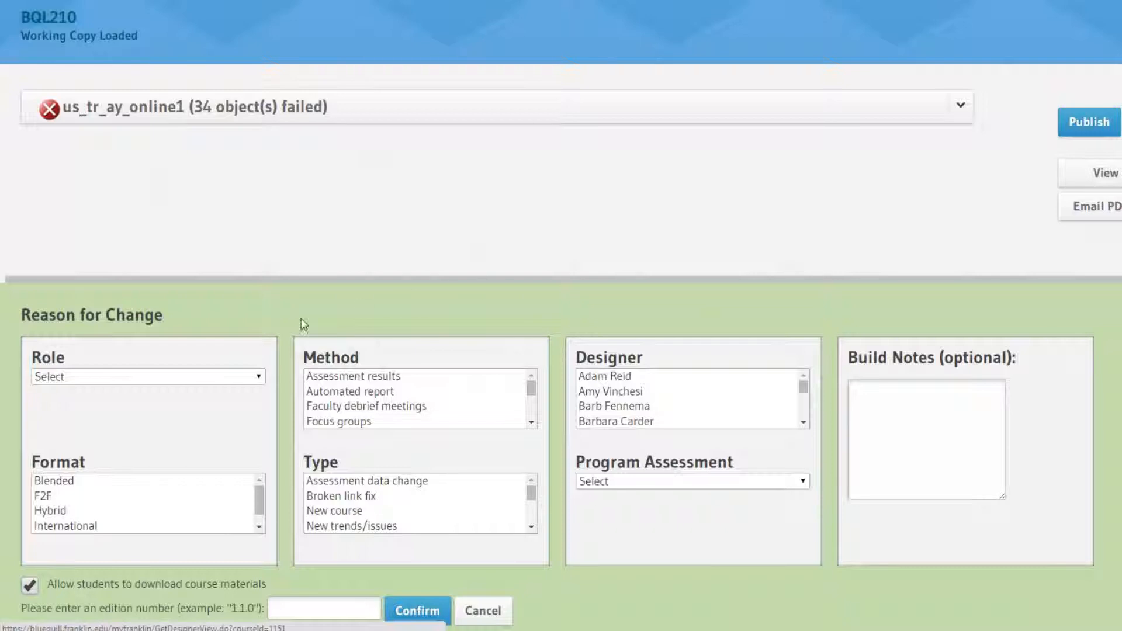
pyautogui.click(257, 379)
pyautogui.click(196, 404)
pyautogui.click(345, 377)
pyautogui.click(605, 378)
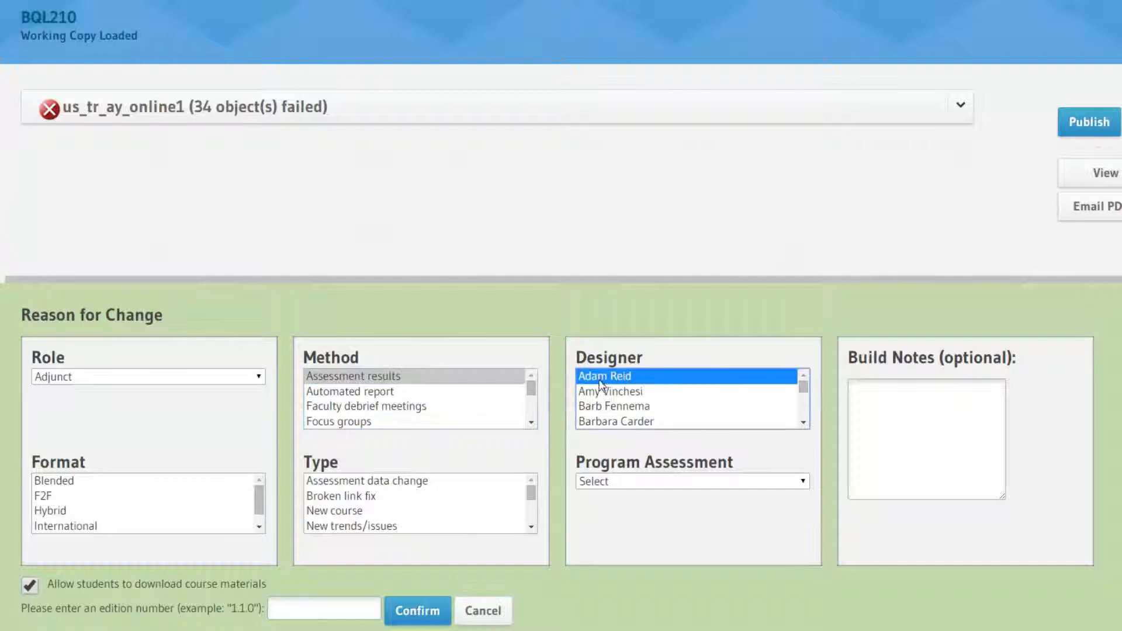
pyautogui.click(64, 483)
pyautogui.click(420, 482)
pyautogui.click(618, 482)
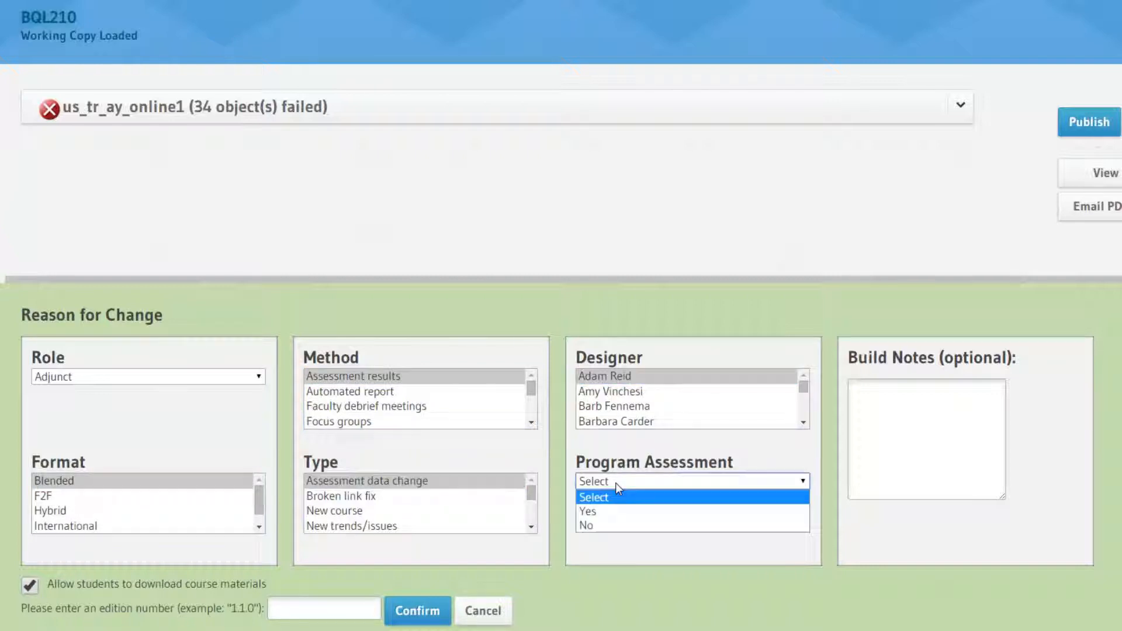
pyautogui.click(614, 508)
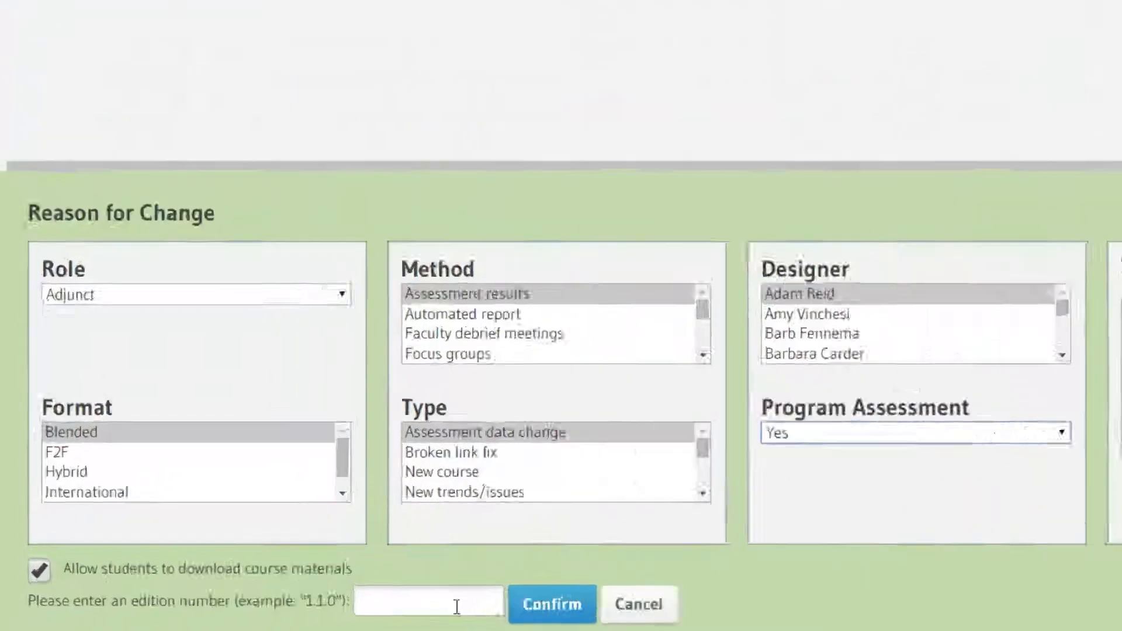
# Step: Enter W15.1.8.1 as the edition number and confirm publishing the course
pyautogui.click(457, 606)
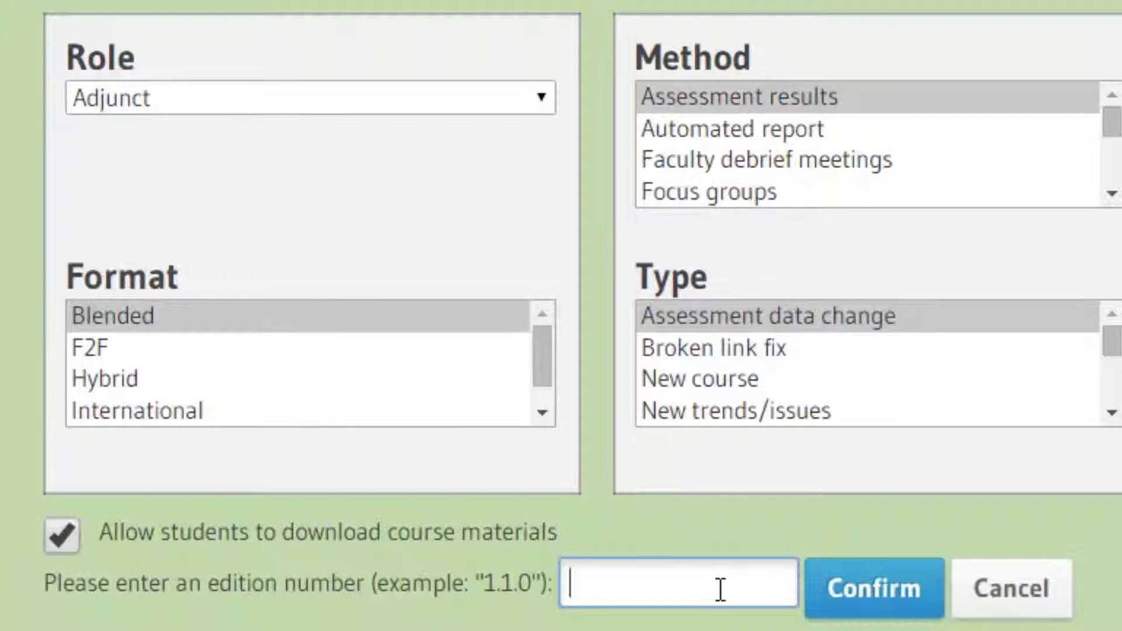
pyautogui.write('W15')
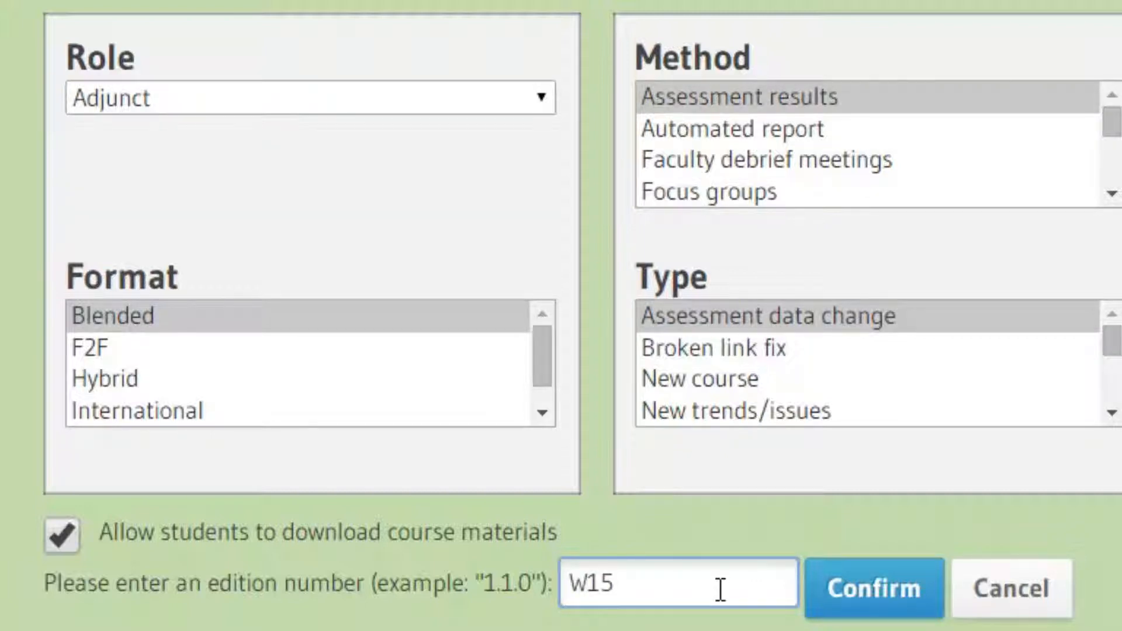
pyautogui.write('.1.8.1')
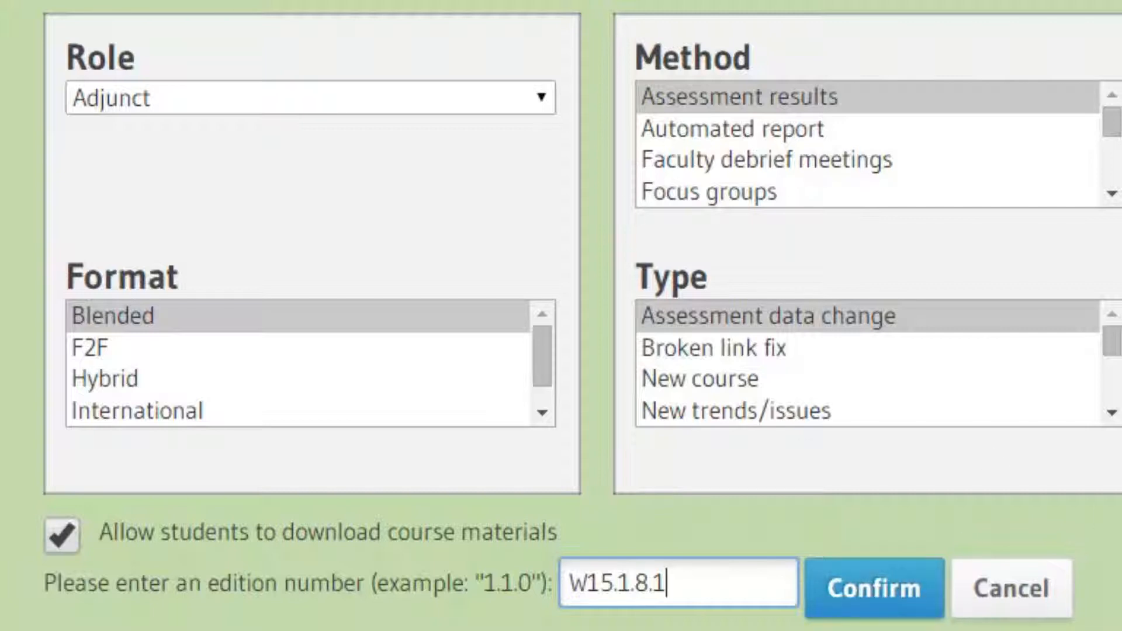
pyautogui.click(880, 591)
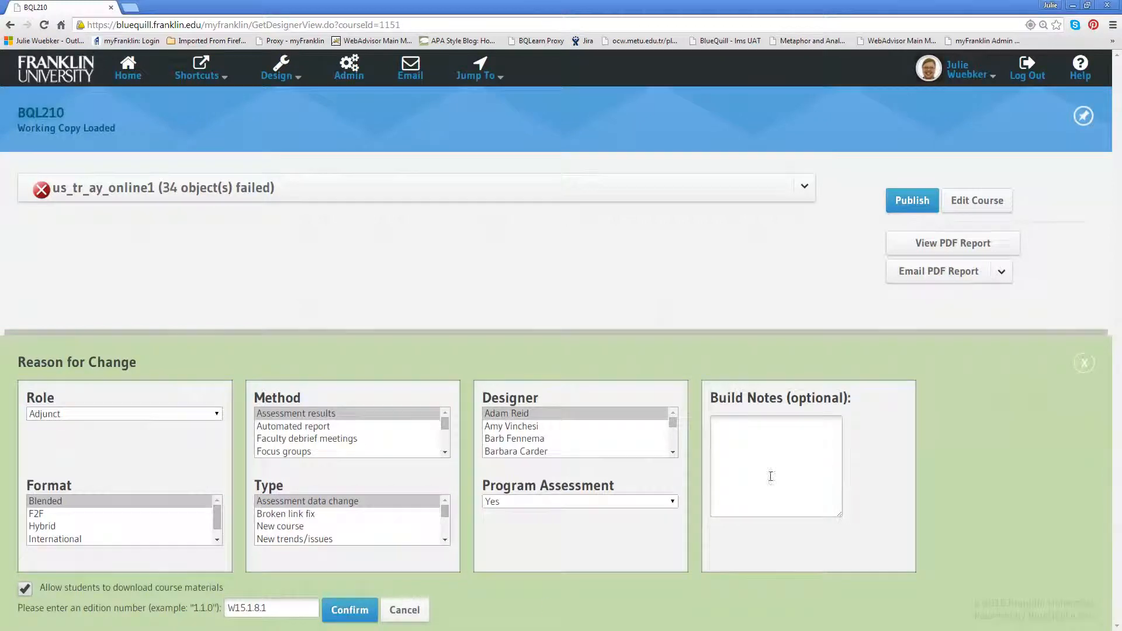
# Step: Close the reason-for-change form, return to editing the course, and reload it to display the updated edition history
pyautogui.click(1085, 368)
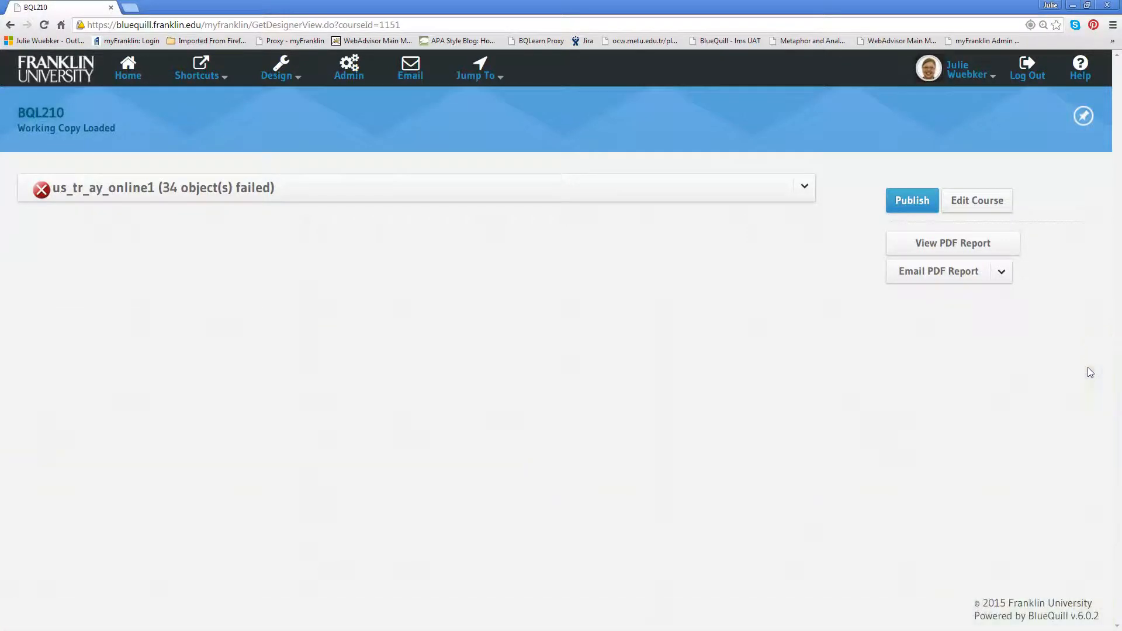
pyautogui.click(983, 208)
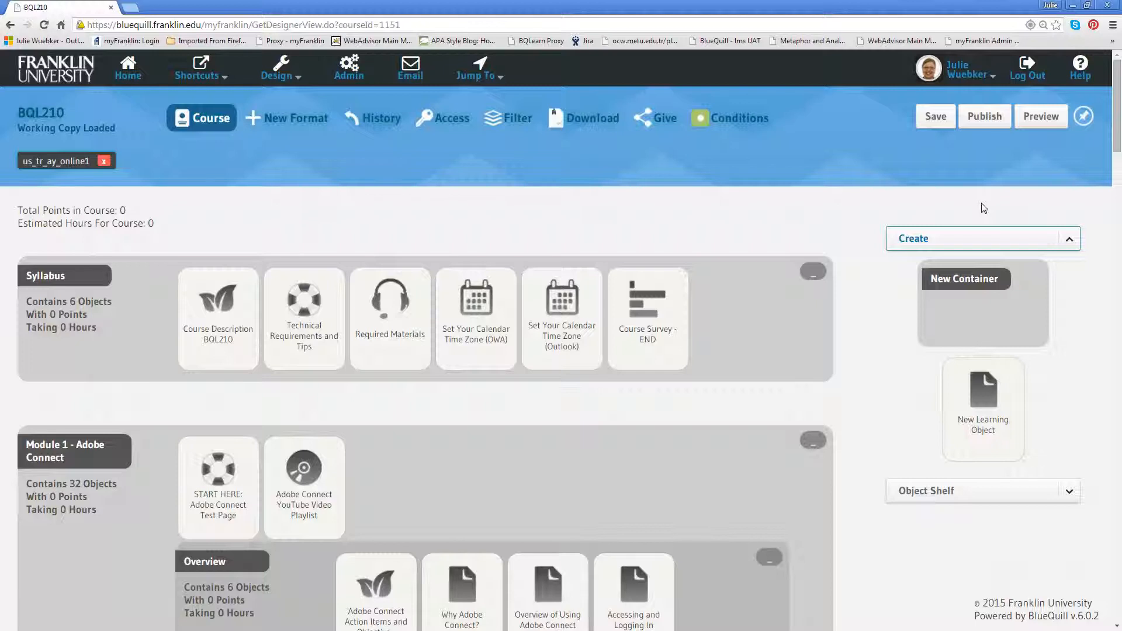
pyautogui.click(43, 26)
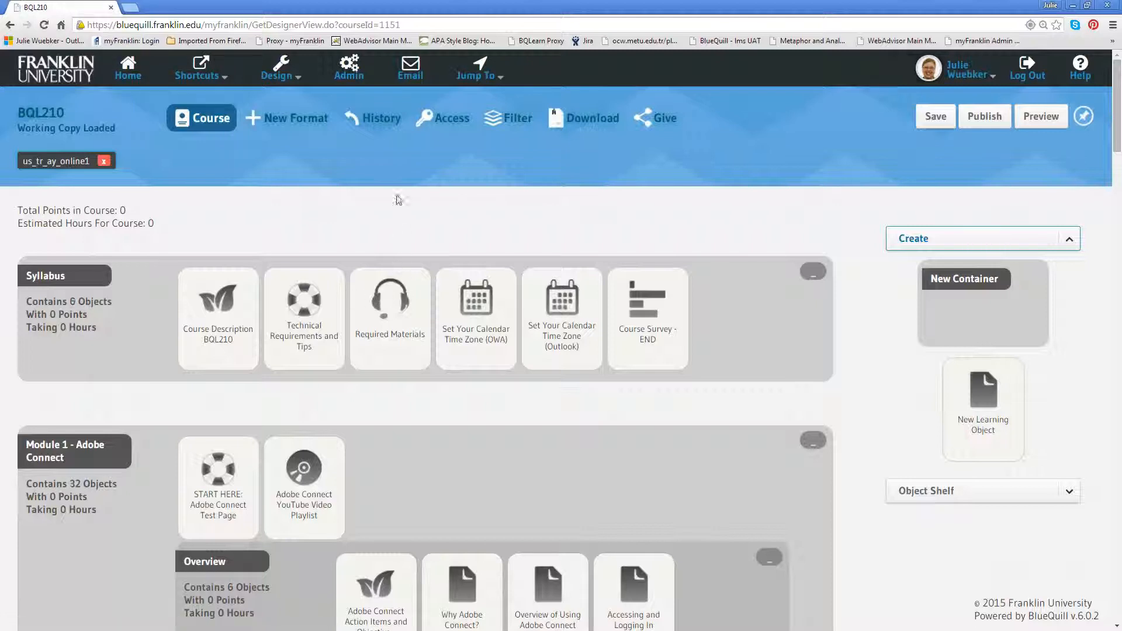
pyautogui.click(377, 124)
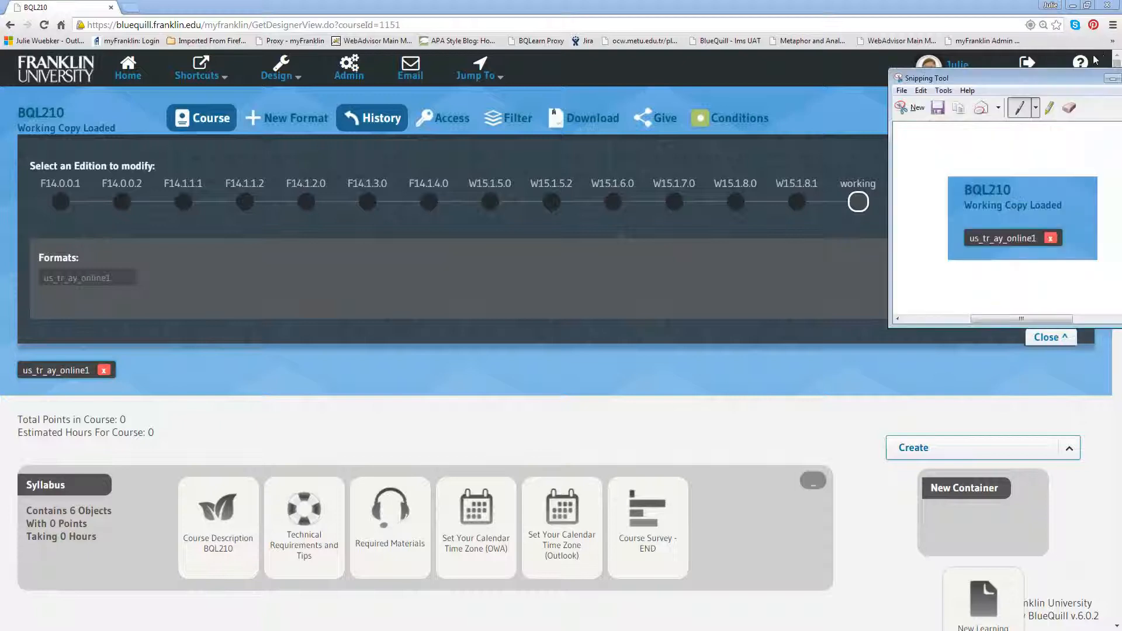
# Step: Capture the BQL210 edition history with a new snip in the Snipping Tool and return to the browser
pyautogui.click(910, 111)
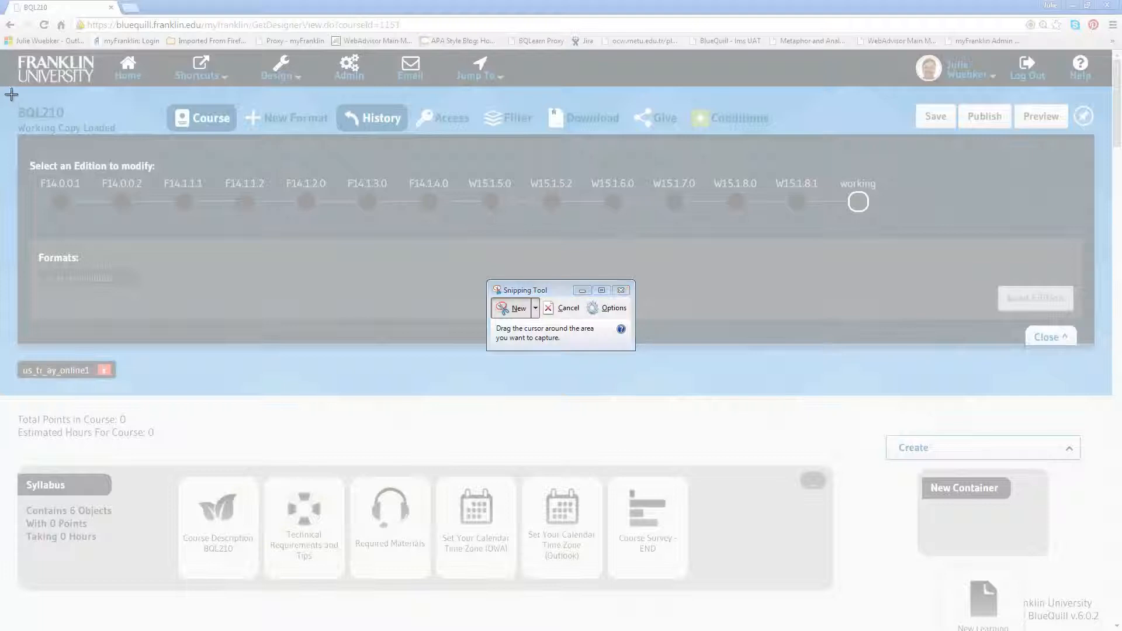
pyautogui.moveTo(11, 95); pyautogui.dragTo(894, 320)
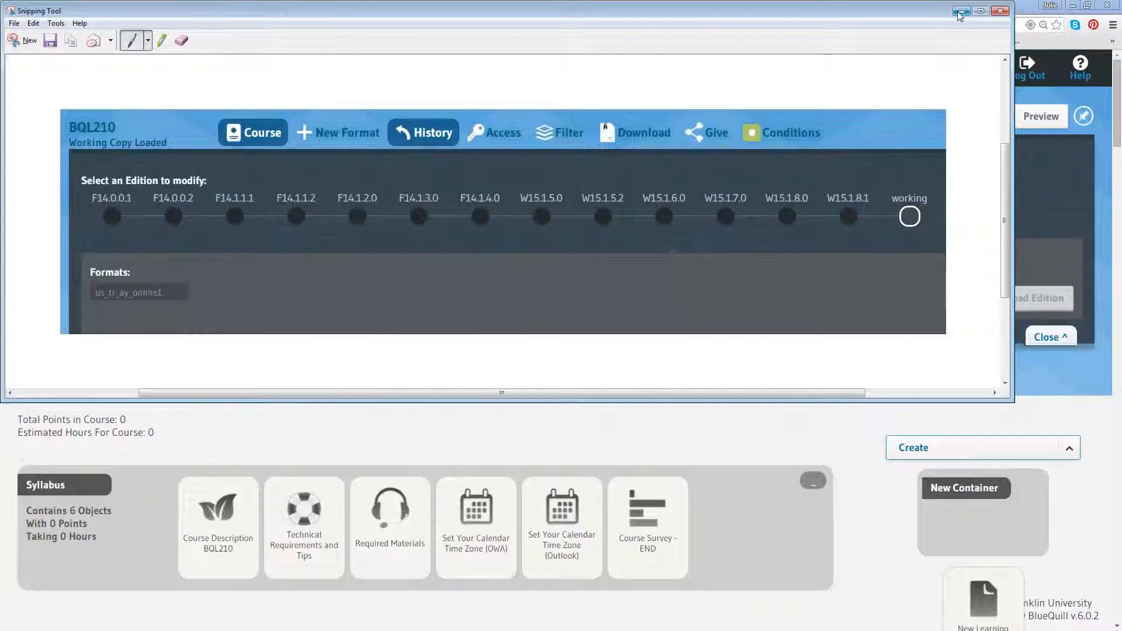
pyautogui.click(1022, 11)
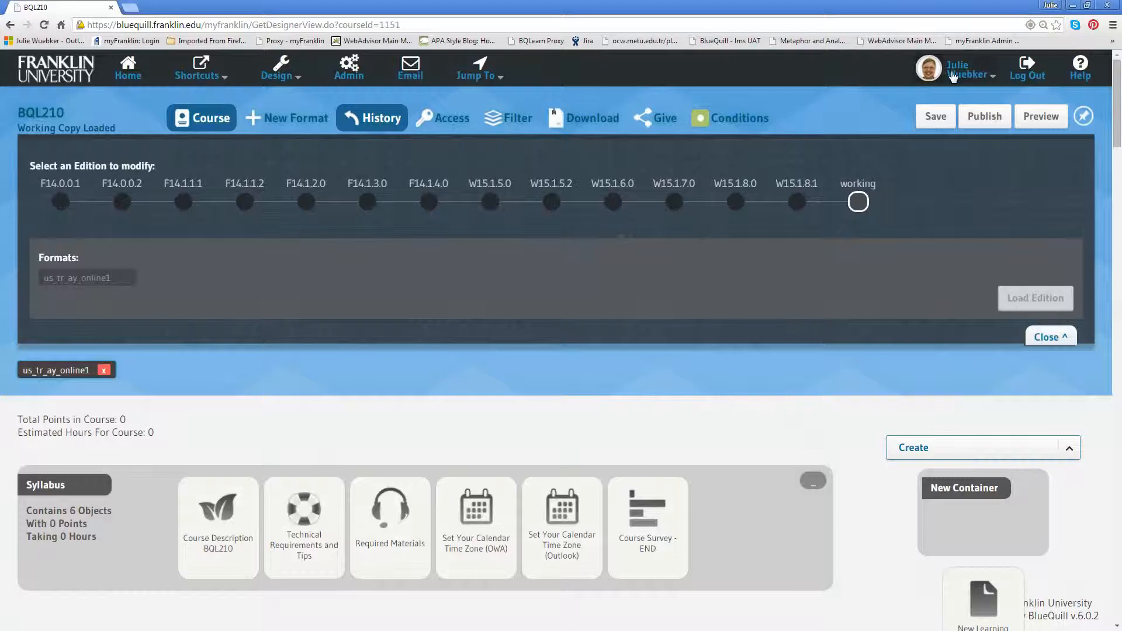
# Step: Close the edition history and open the form for deploying a single new section under the Admin Console's section maintenance
pyautogui.click(1052, 339)
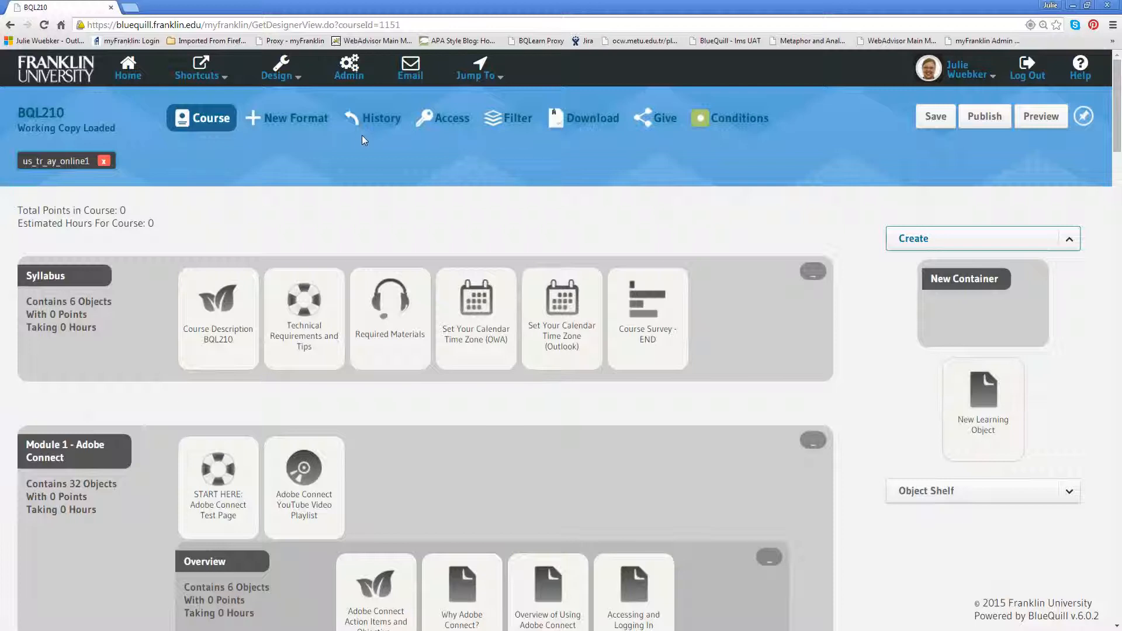
pyautogui.click(347, 73)
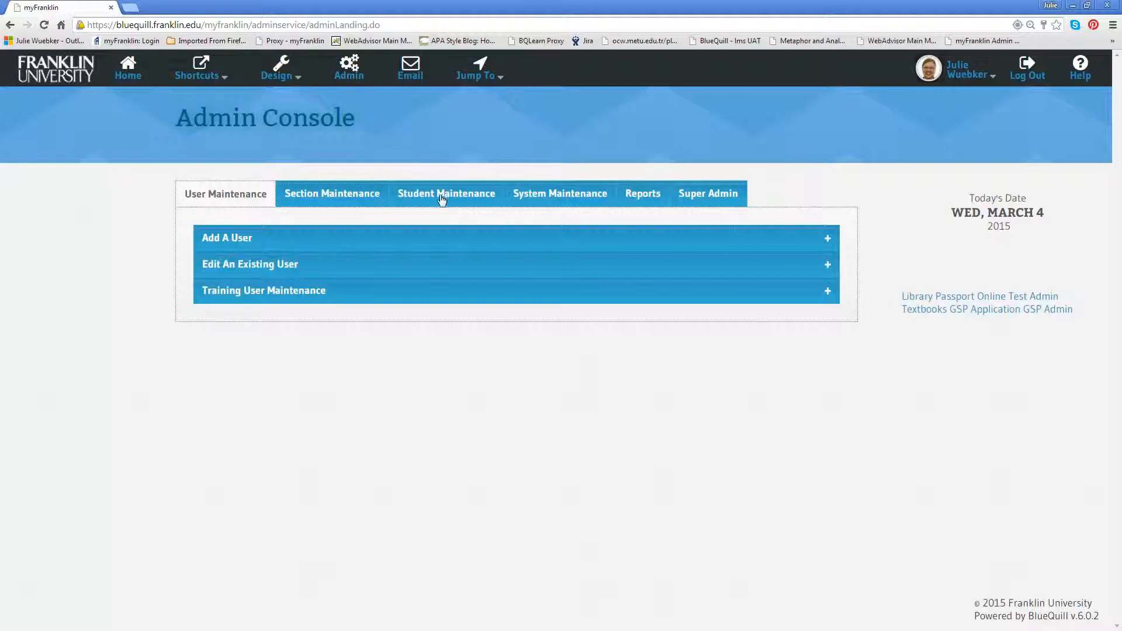
pyautogui.click(326, 195)
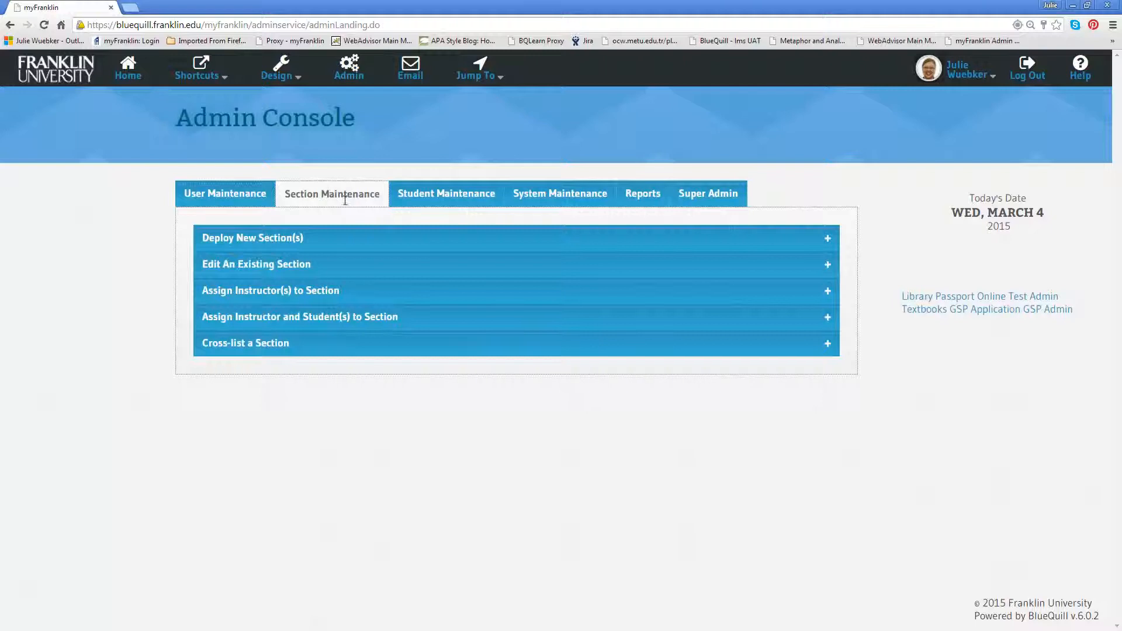
pyautogui.click(236, 245)
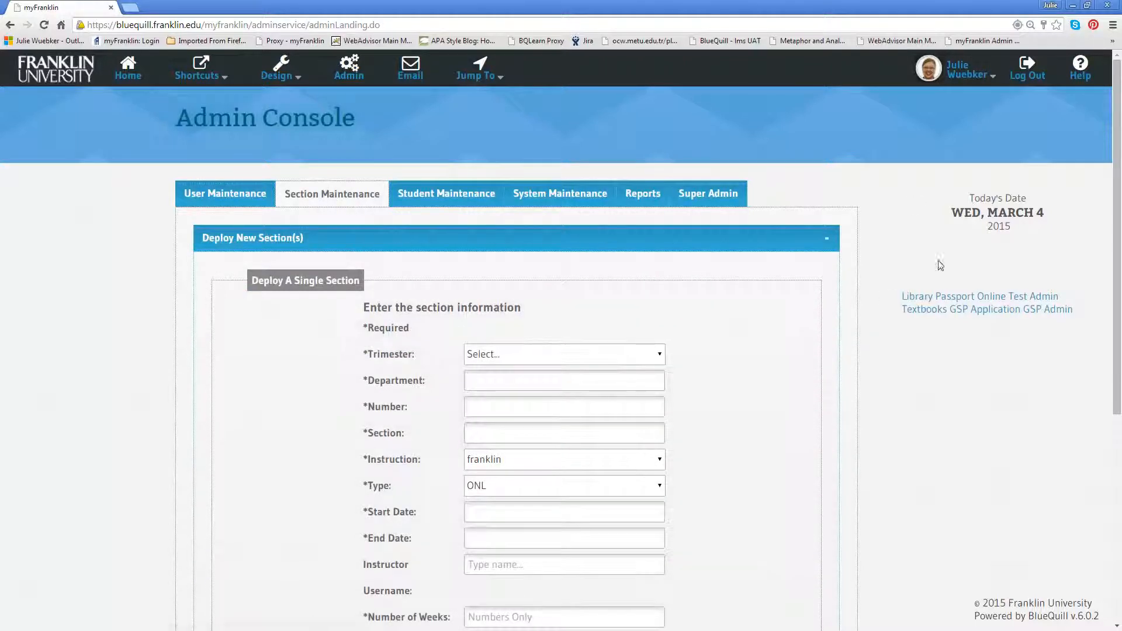
pyautogui.scroll(-1, 874, 378)
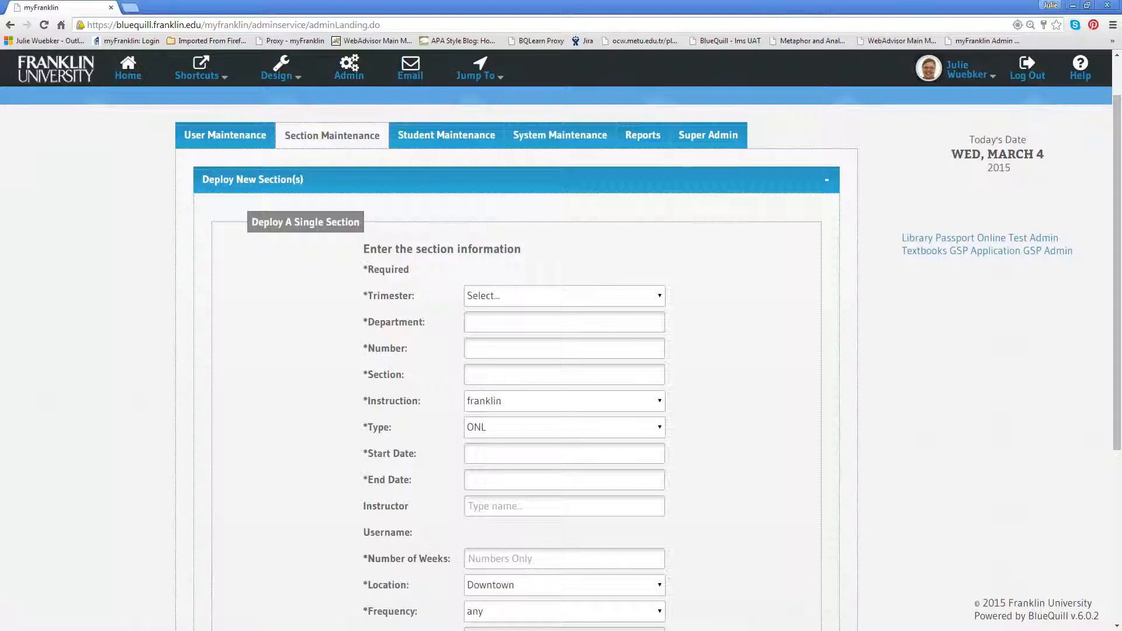
# Step: Resize and stack the browser window above the snip so the section form and the captured edition history are both visible
pyautogui.click(1087, 7)
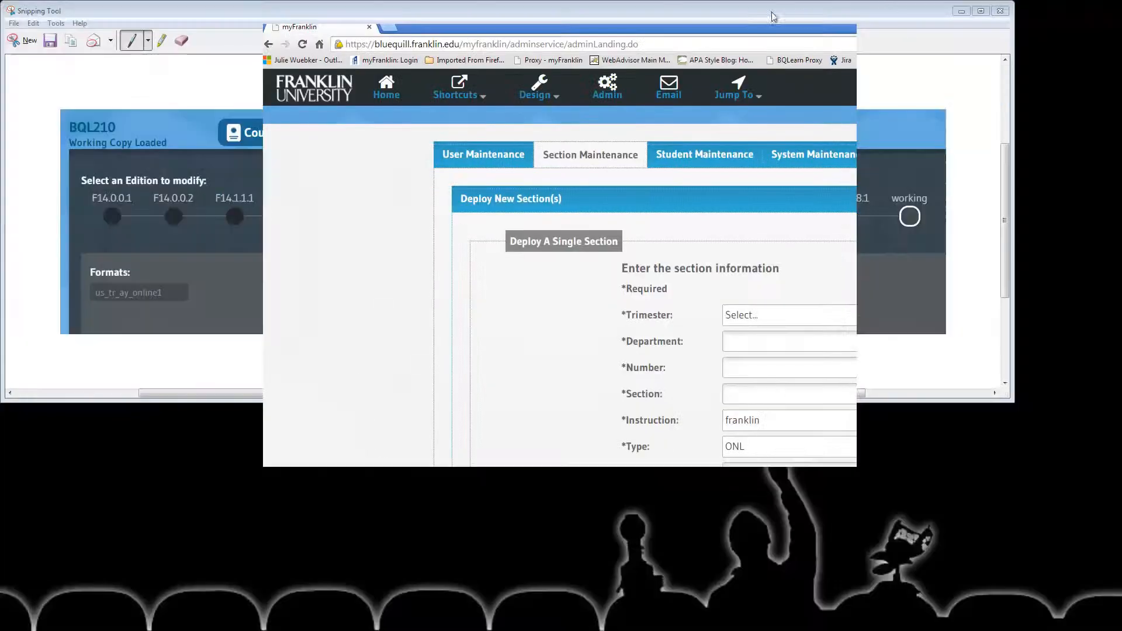
pyautogui.moveTo(713, 22); pyautogui.dragTo(462, 142)
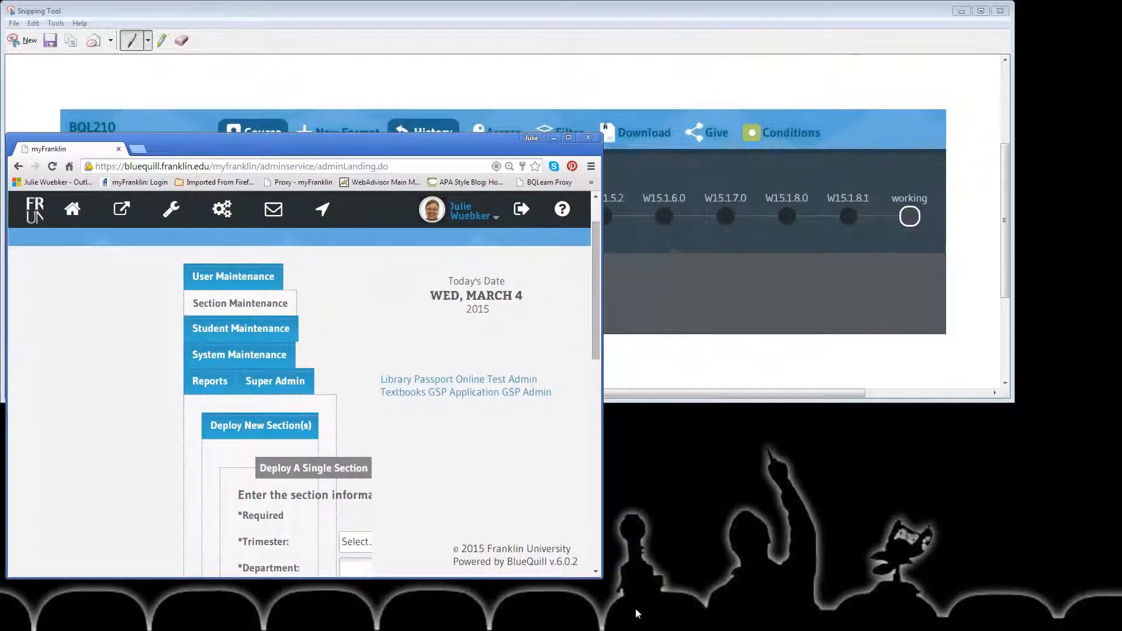
pyautogui.moveTo(603, 576); pyautogui.dragTo(1113, 568)
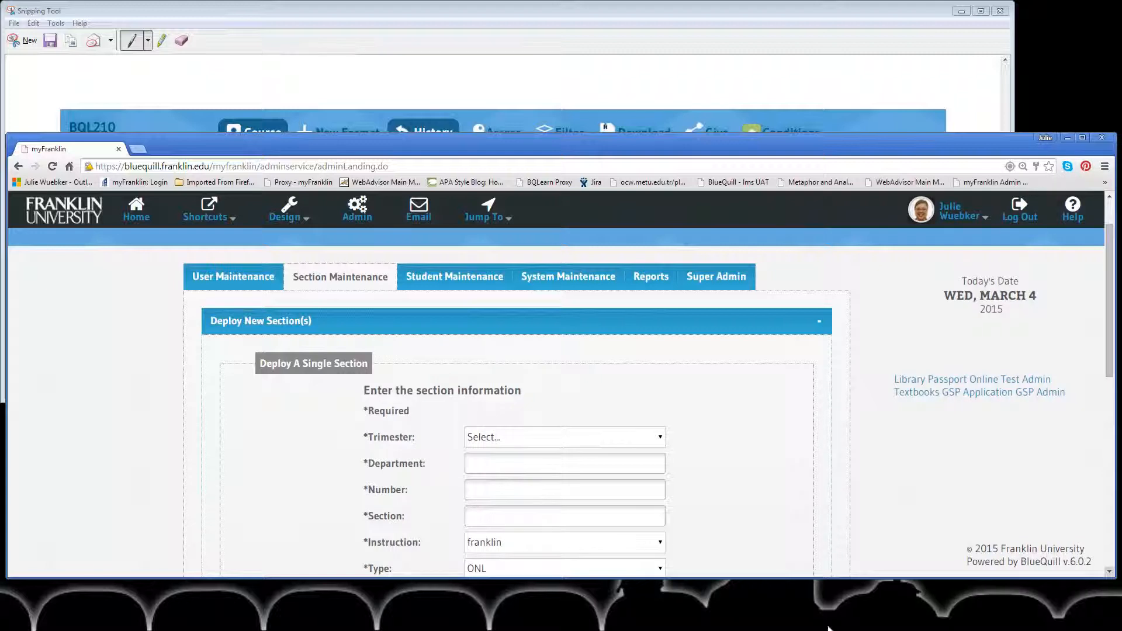
pyautogui.moveTo(788, 579); pyautogui.dragTo(789, 630)
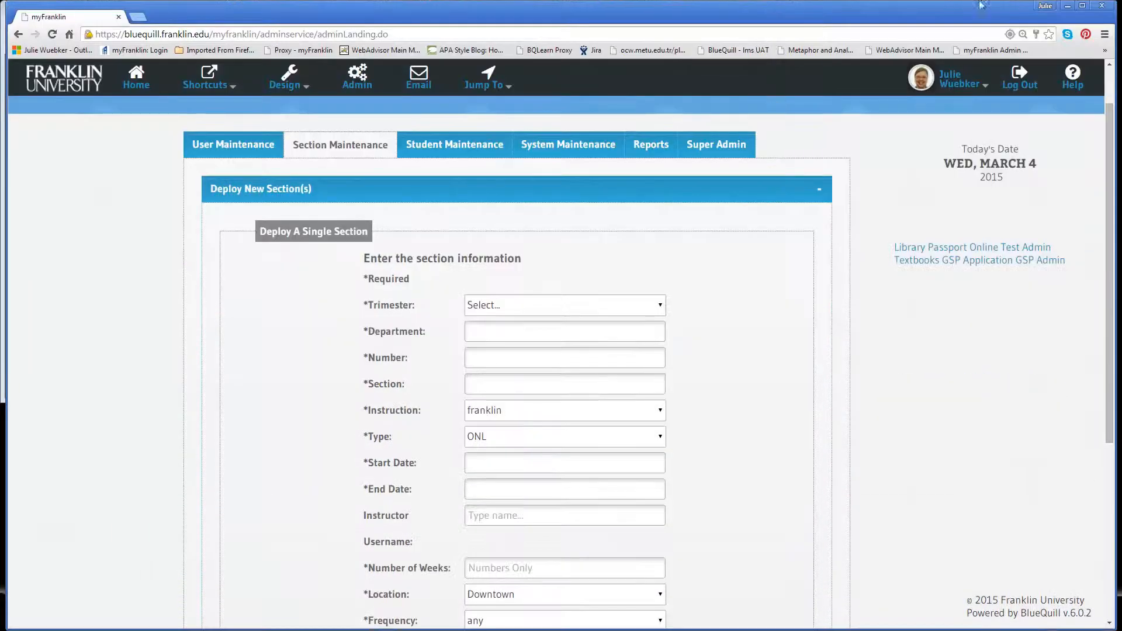
pyautogui.moveTo(985, 13); pyautogui.dragTo(963, 136)
pyautogui.moveTo(833, 14); pyautogui.dragTo(826, 314)
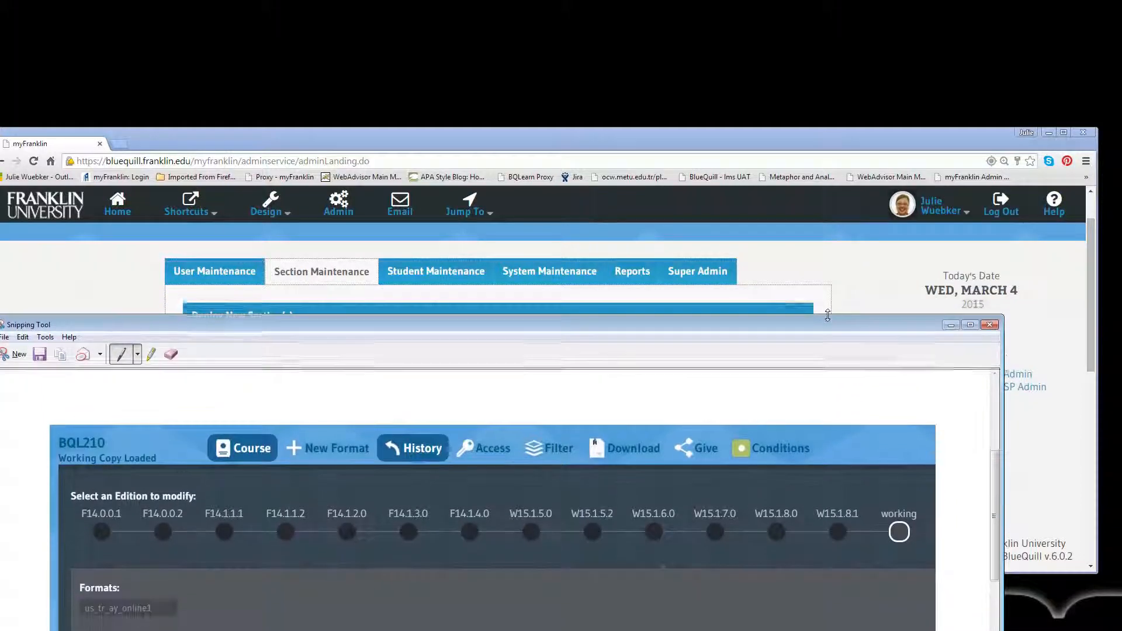
pyautogui.moveTo(1004, 438); pyautogui.dragTo(1074, 438)
pyautogui.moveTo(713, 130); pyautogui.dragTo(735, 17)
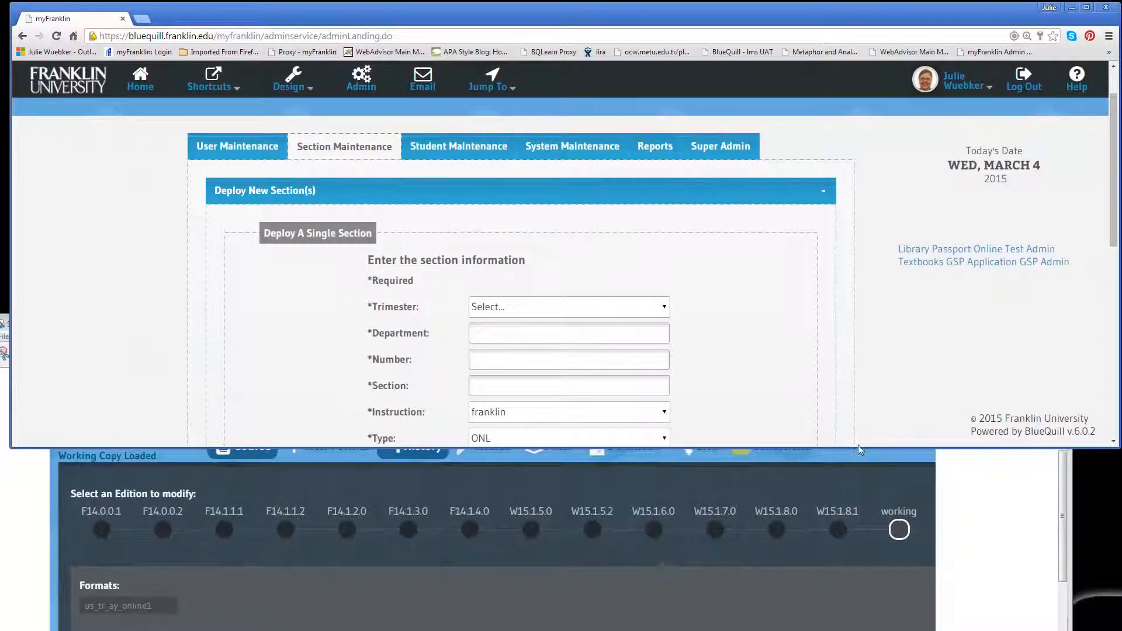
pyautogui.moveTo(853, 448); pyautogui.dragTo(857, 485)
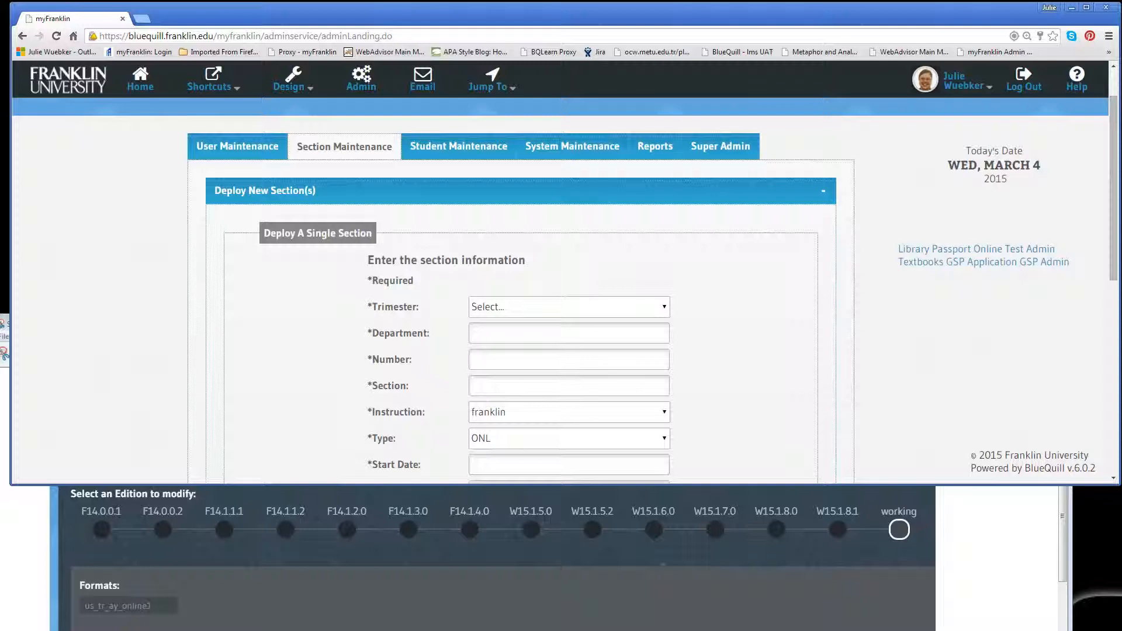
pyautogui.moveTo(1114, 180); pyautogui.dragTo(1110, 224)
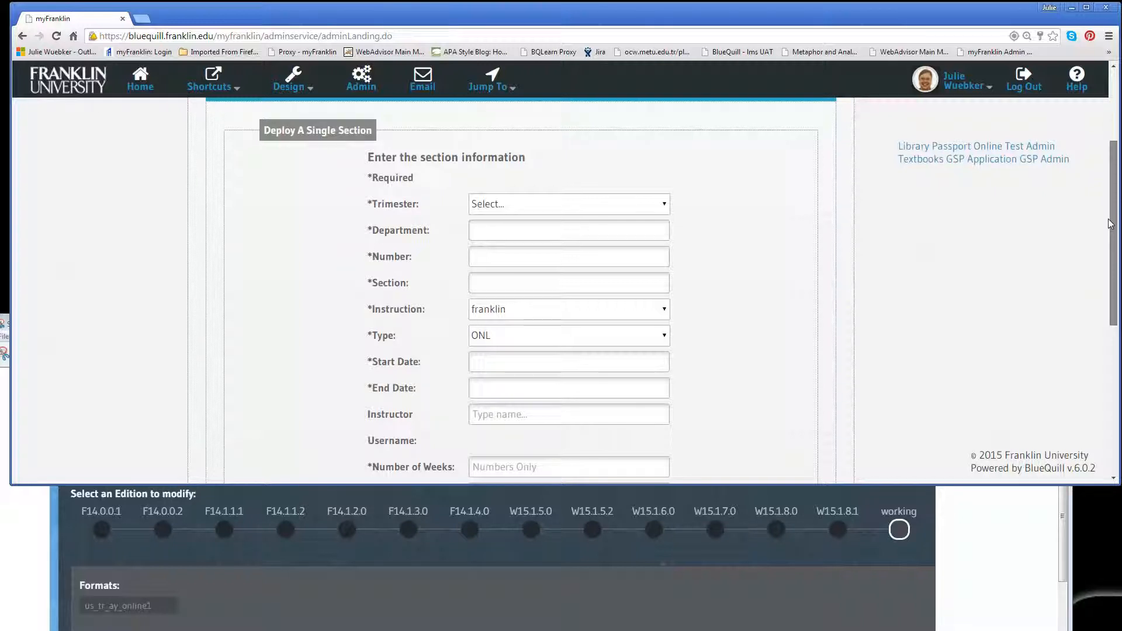
# Step: Widen the edition history snip window and set the new section's trimester to WI15 (W15)
pyautogui.moveTo(1110, 224); pyautogui.dragTo(1110, 223)
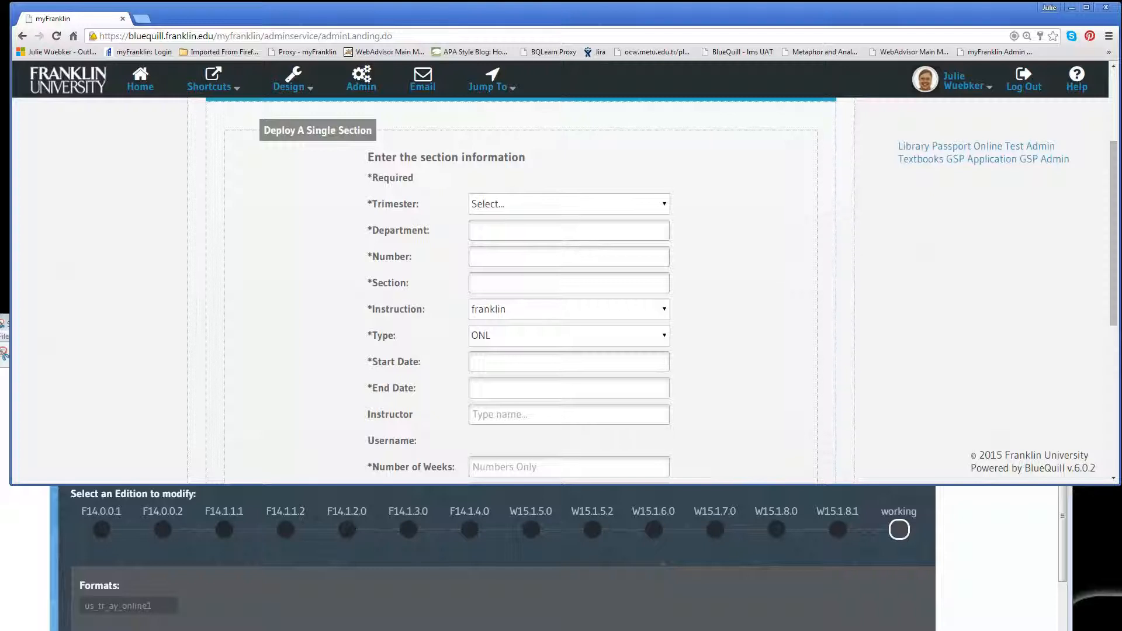
pyautogui.moveTo(1075, 547); pyautogui.dragTo(1112, 540)
pyautogui.click(914, 212)
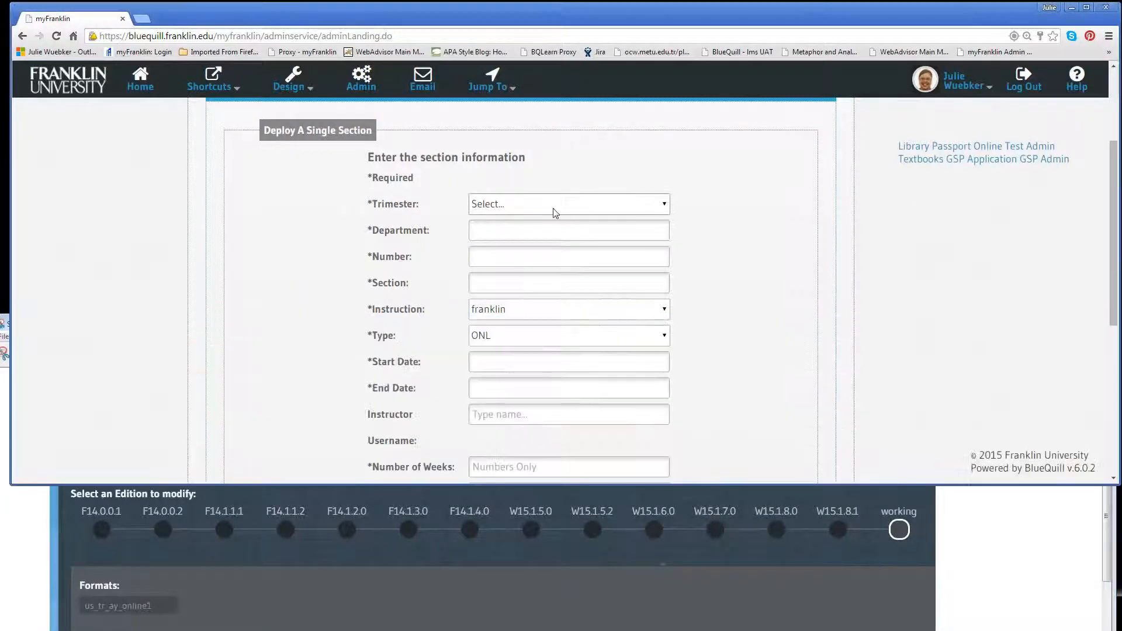
pyautogui.click(553, 210)
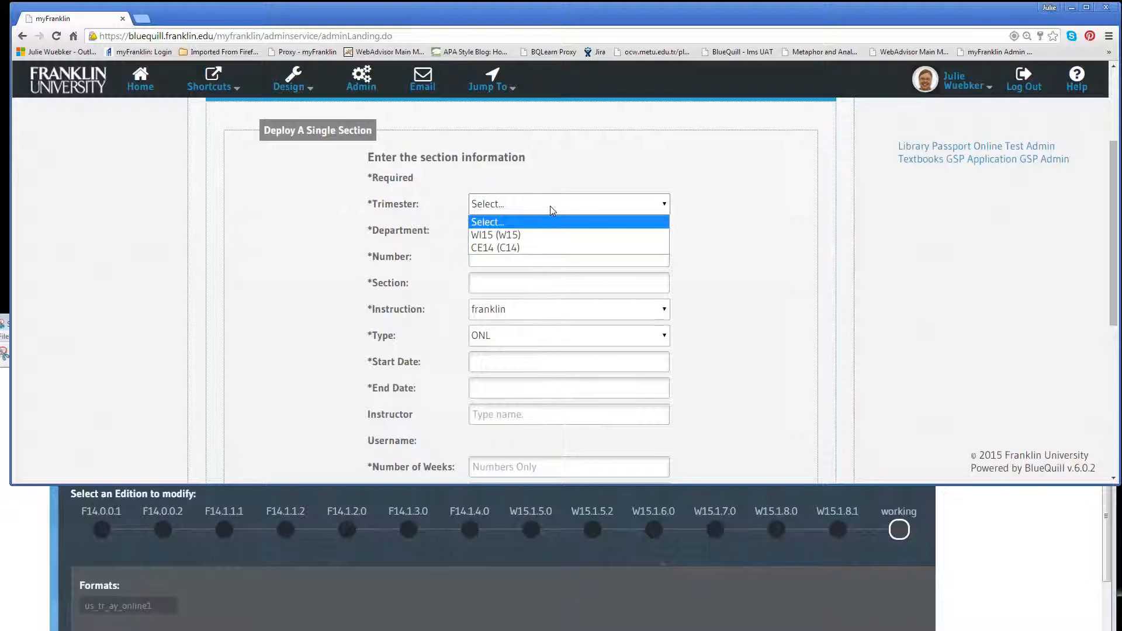
pyautogui.click(510, 235)
pyautogui.click(488, 235)
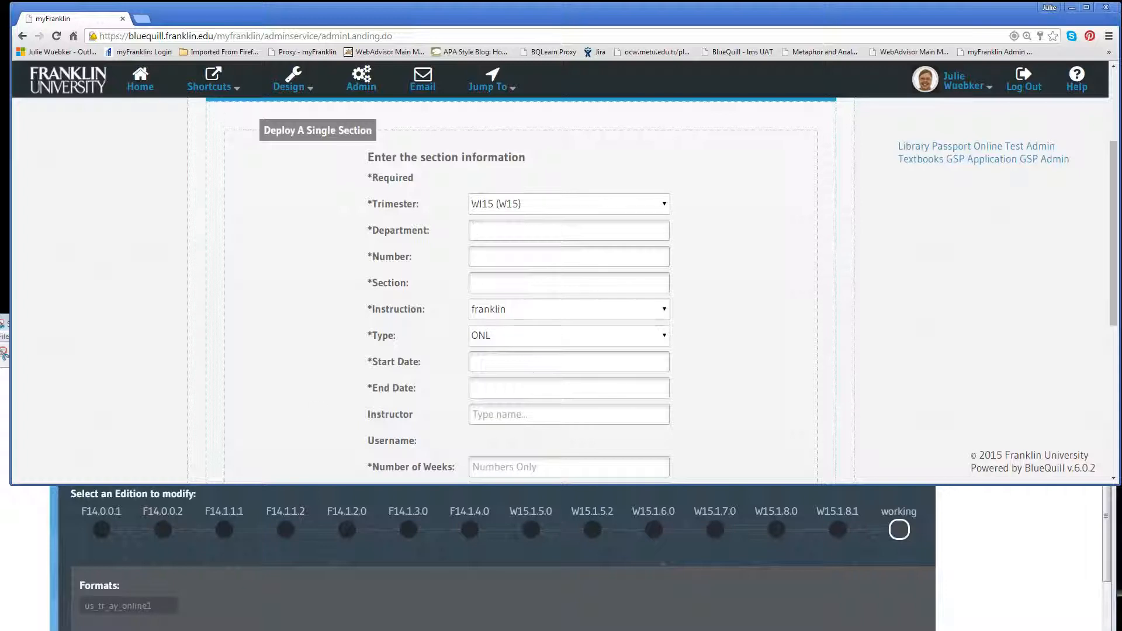
# Step: Shorten the browser window to uncover more of the snip, and enter department BQL, number 210 and section 038
pyautogui.moveTo(904, 484); pyautogui.dragTo(876, 418)
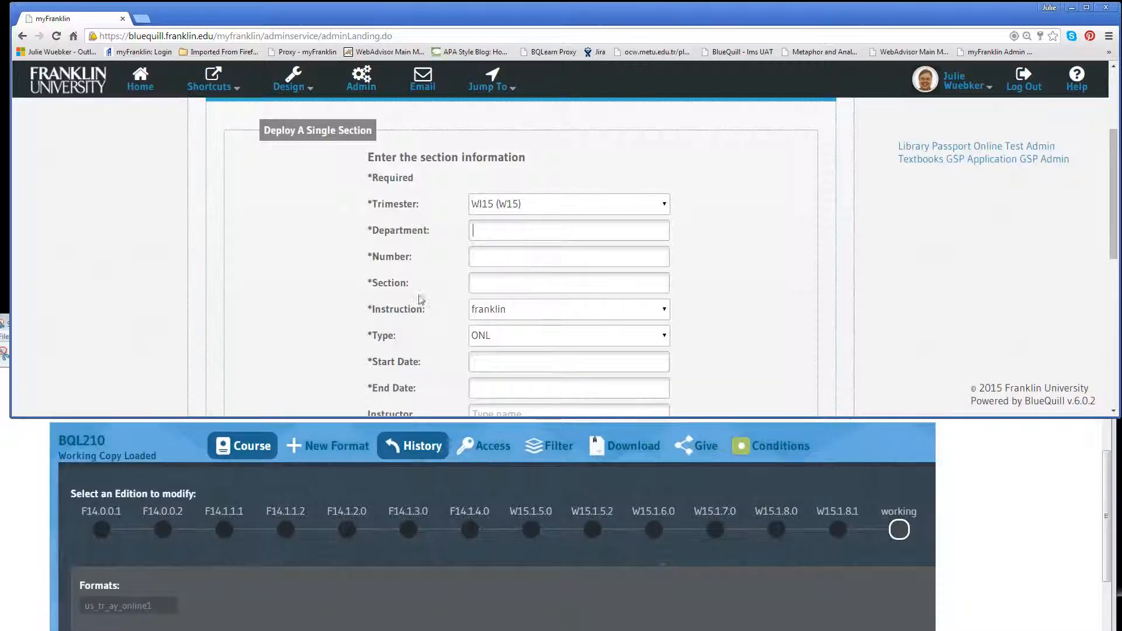
pyautogui.write('BQL')
pyautogui.click(478, 251)
pyautogui.write('210')
pyautogui.click(494, 283)
pyautogui.click(496, 281)
pyautogui.write('038')
pyautogui.scroll(-1, 566, 308)
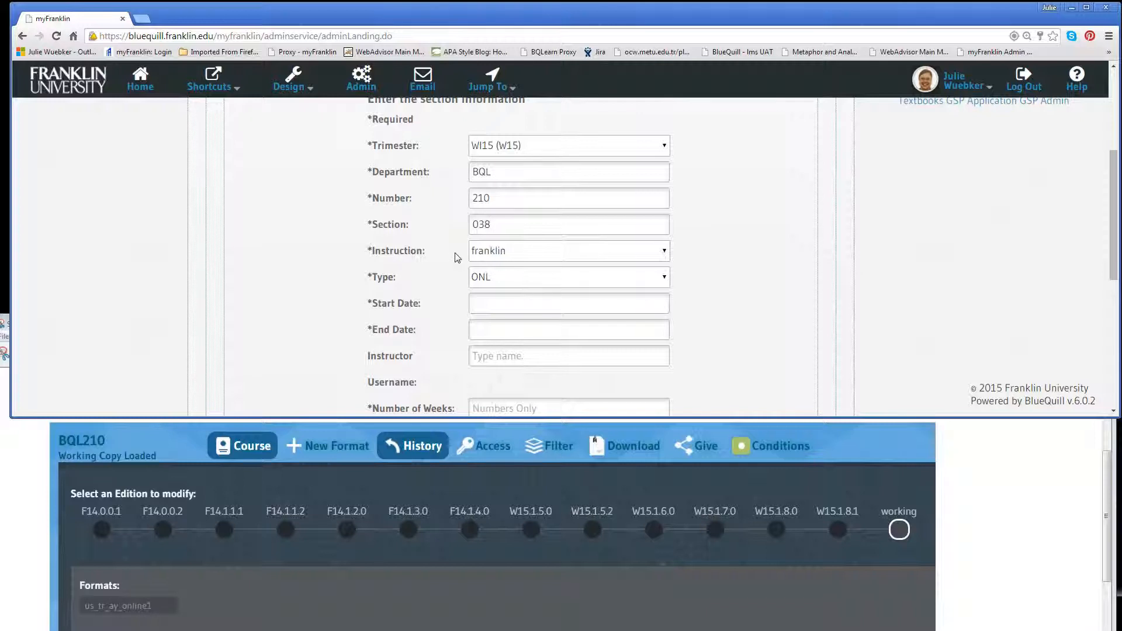
# Step: Set the section's instruction to train and its type to ONL
pyautogui.click(663, 252)
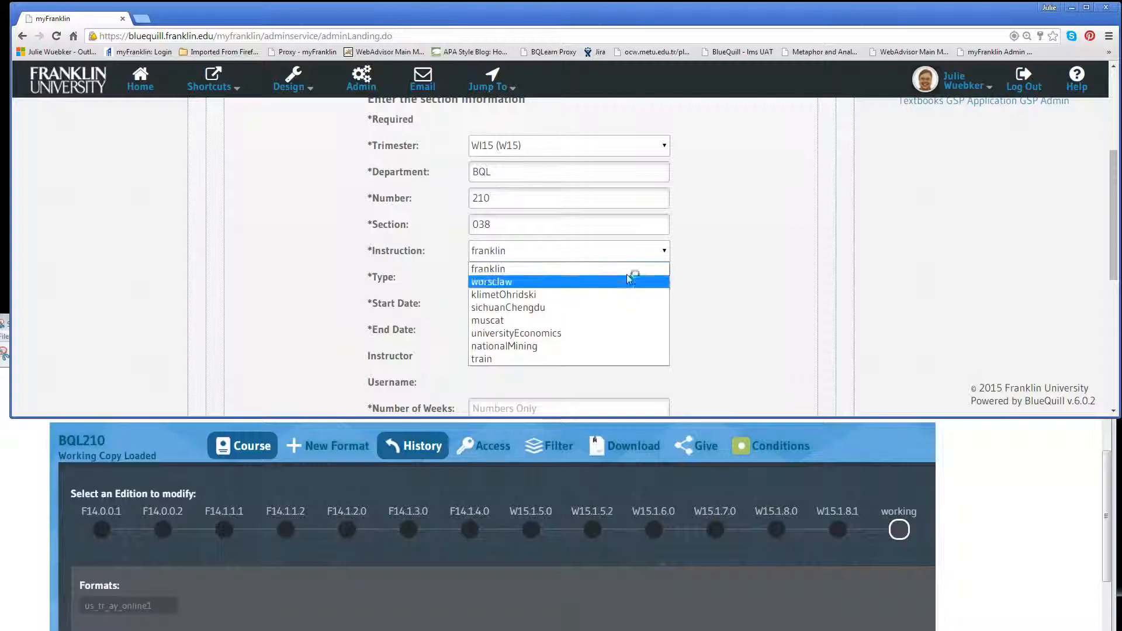
pyautogui.click(701, 261)
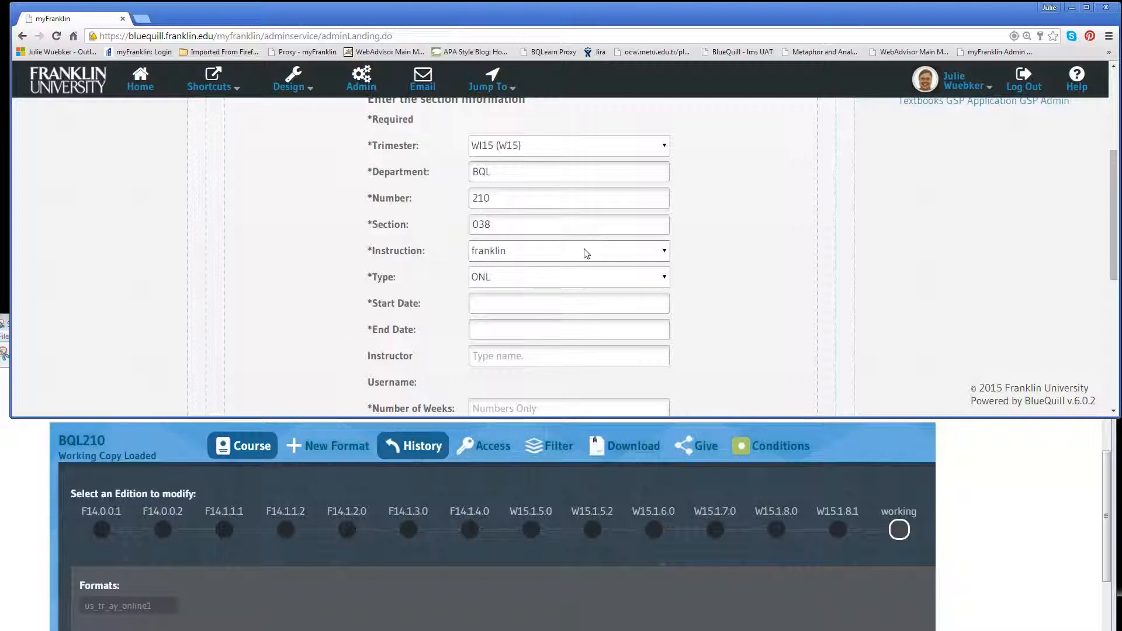
pyautogui.click(658, 254)
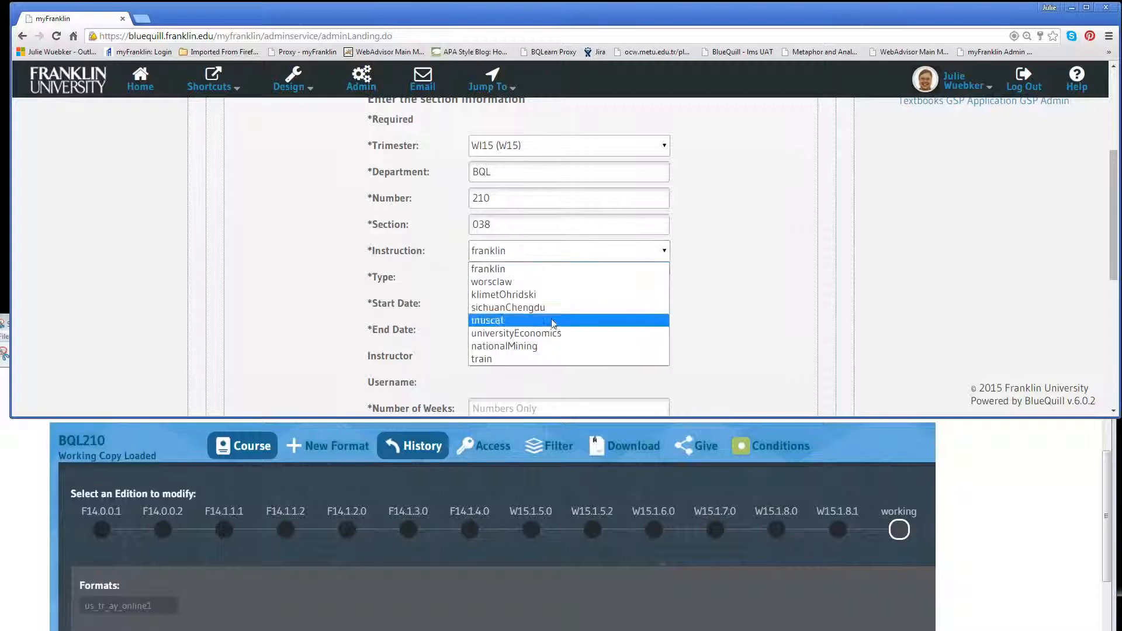
pyautogui.click(483, 359)
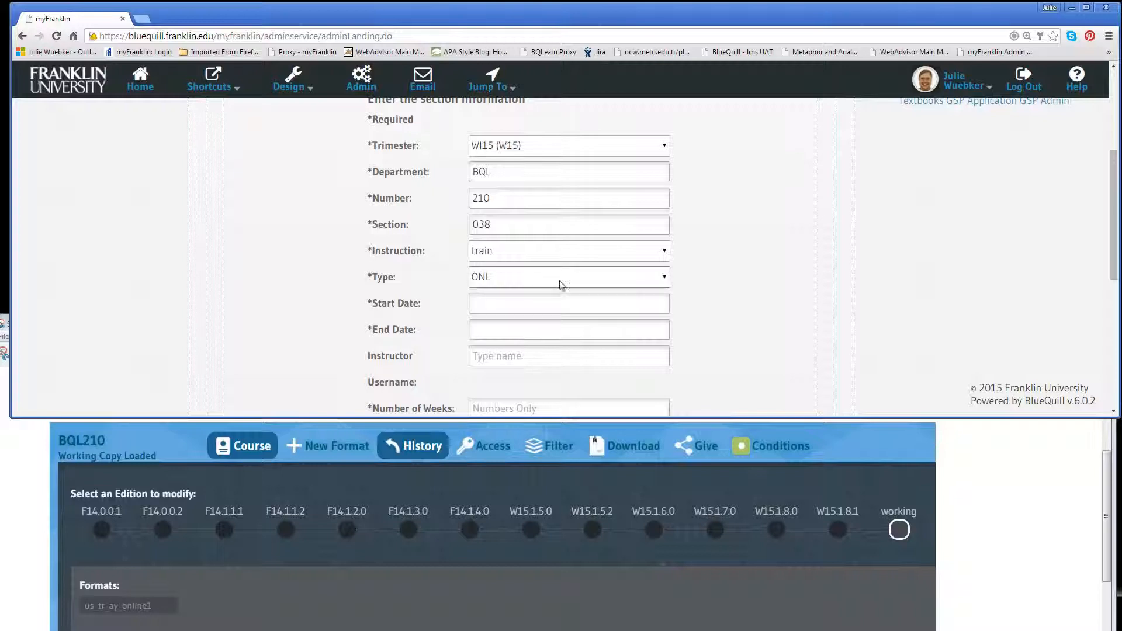
pyautogui.click(657, 285)
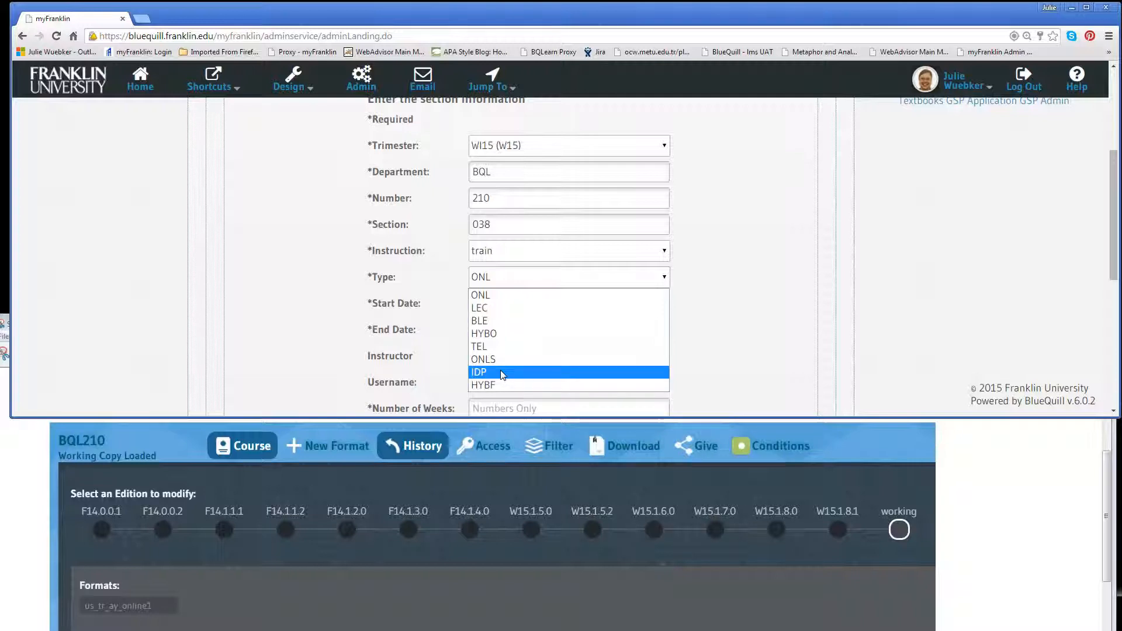
pyautogui.click(482, 296)
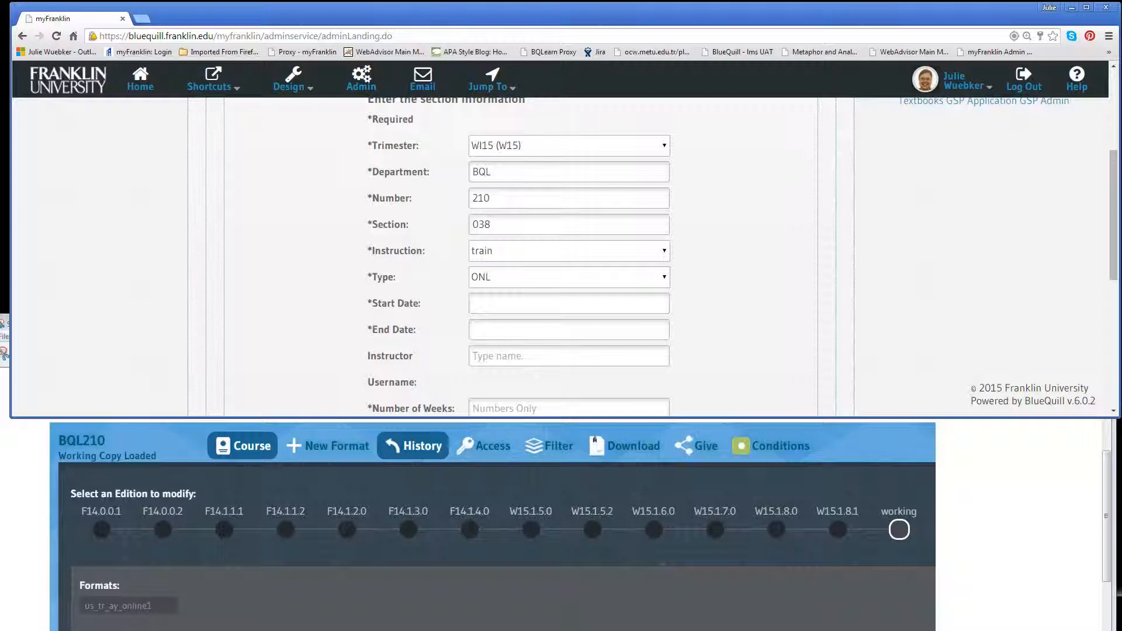
# Step: Set the section's start date to 03/30/2015 and end date to 04/27/2015
pyautogui.click(489, 301)
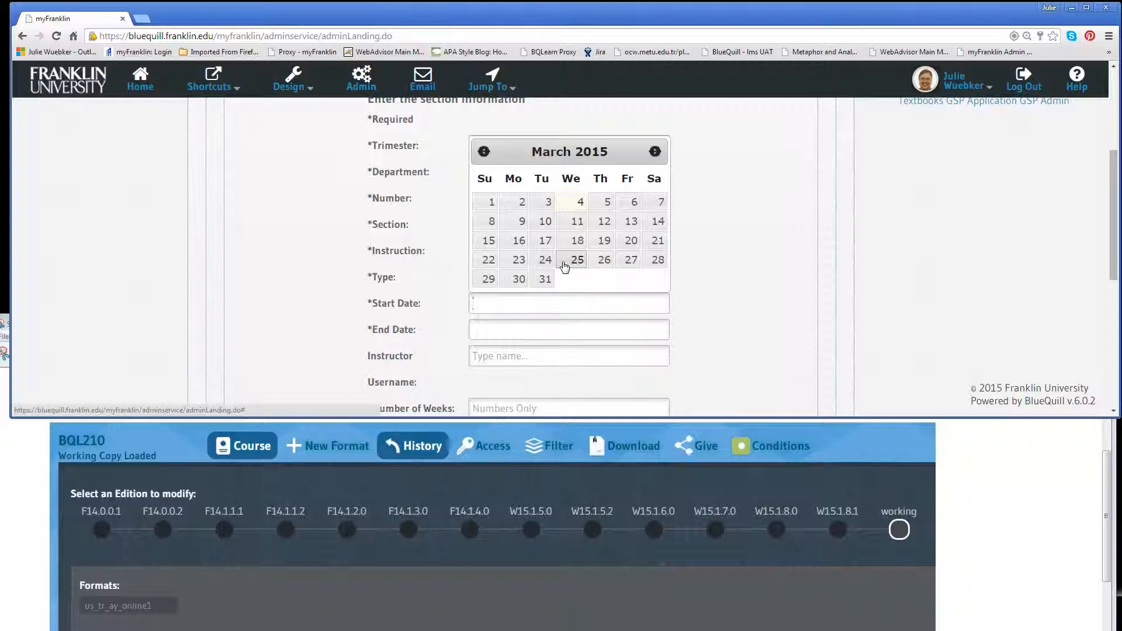
pyautogui.click(519, 280)
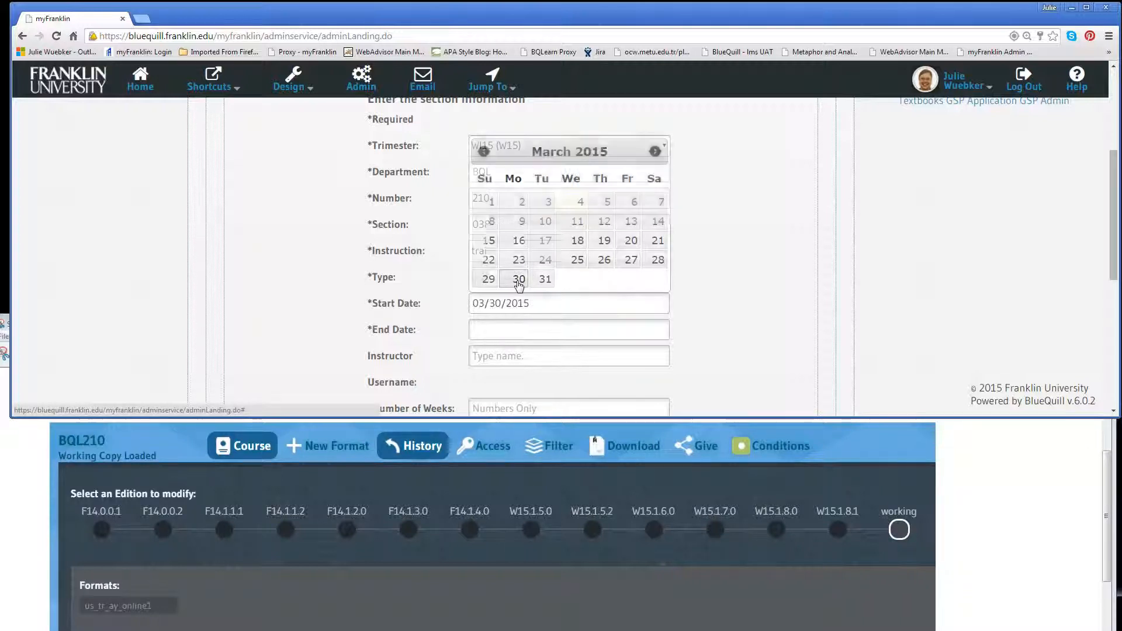
pyautogui.click(505, 331)
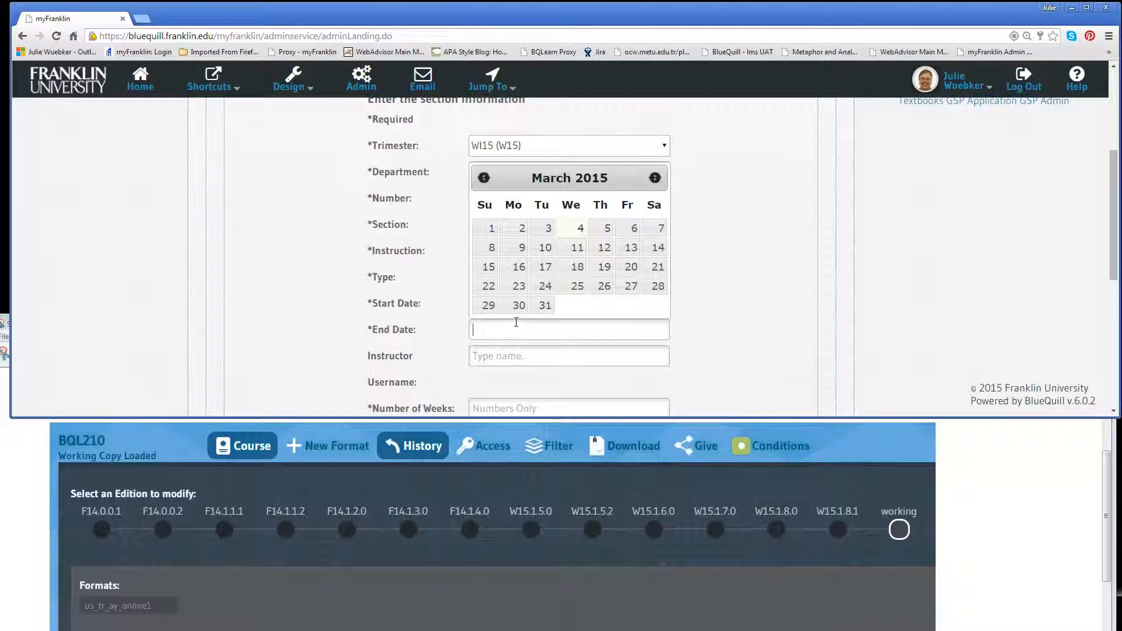
pyautogui.click(655, 178)
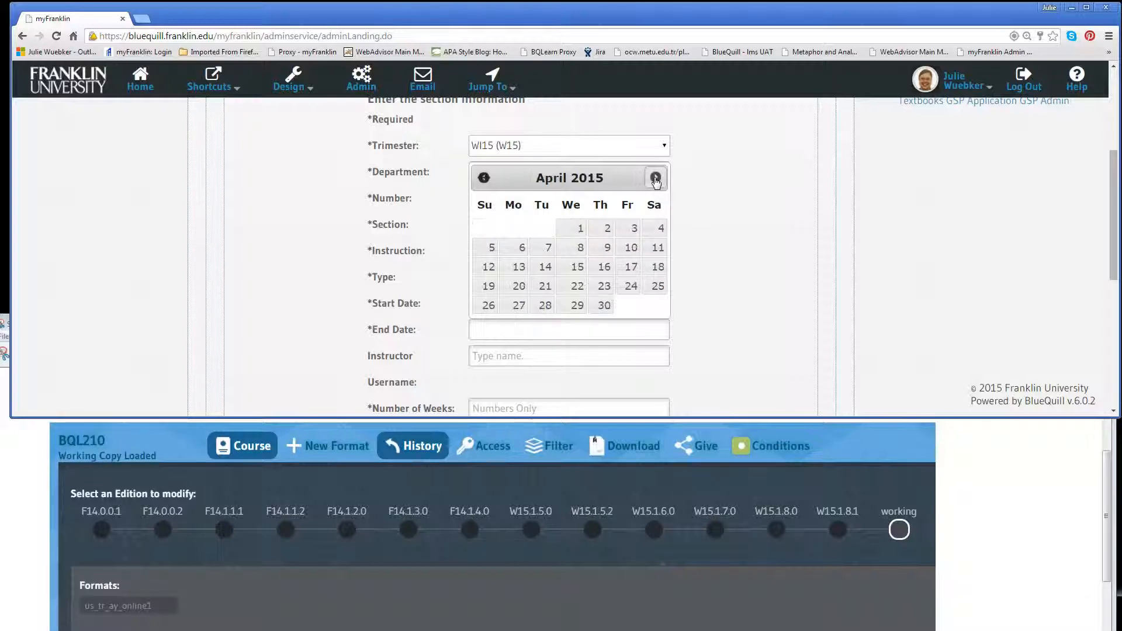
pyautogui.click(516, 306)
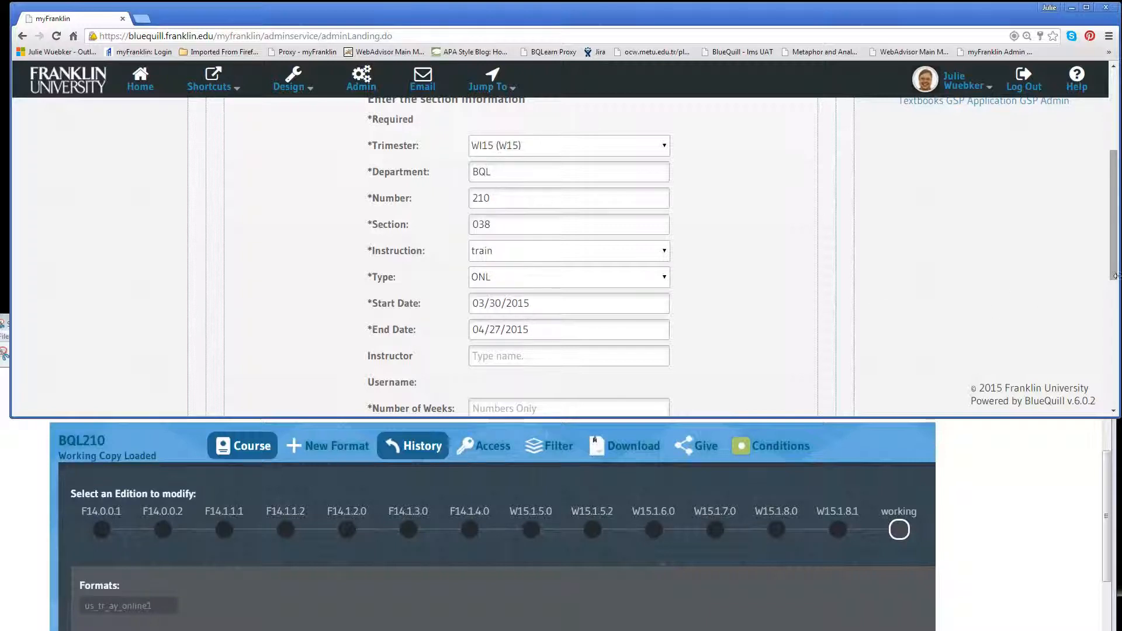
# Step: Look up the instructor by surname and assign the matching username to the section
pyautogui.moveTo(1114, 279); pyautogui.dragTo(1113, 319)
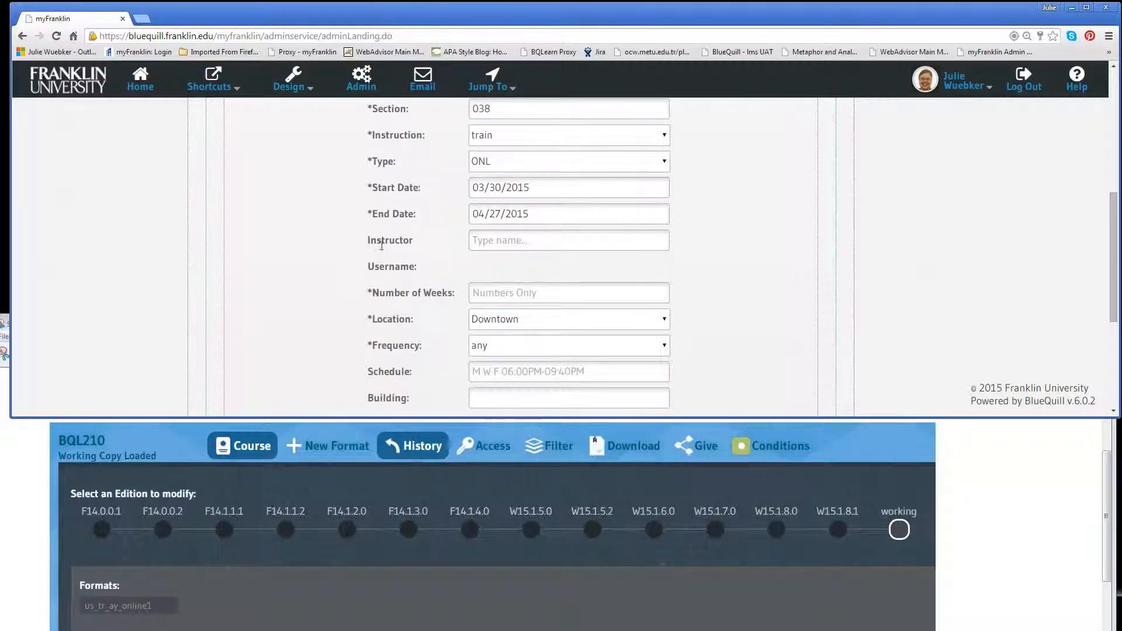
pyautogui.click(492, 239)
pyautogui.write('w')
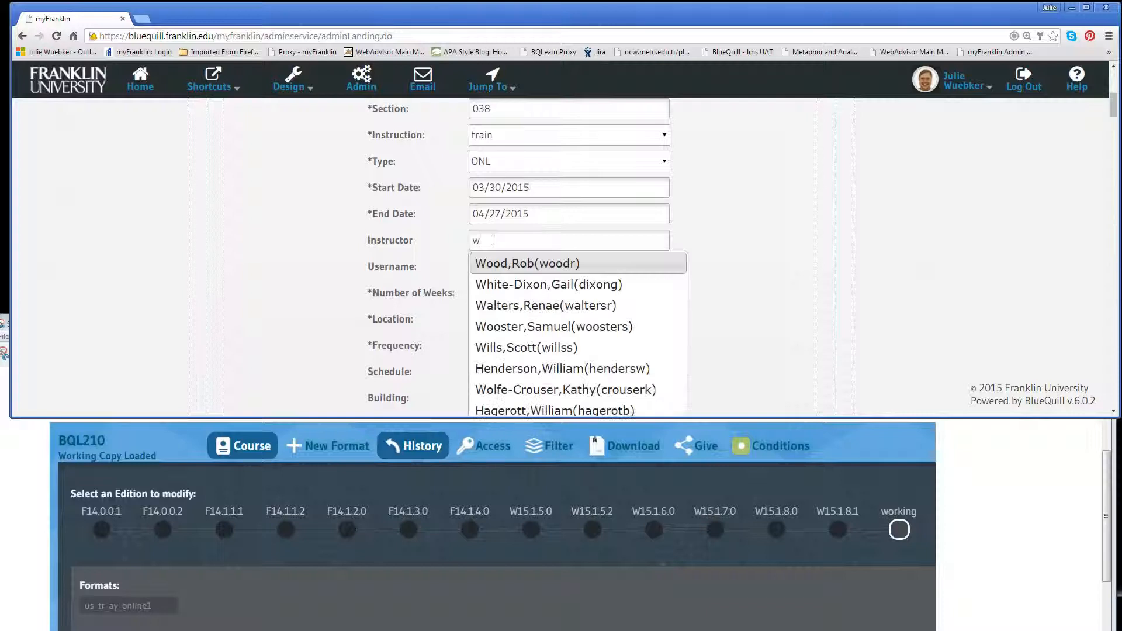
pyautogui.write('ue')
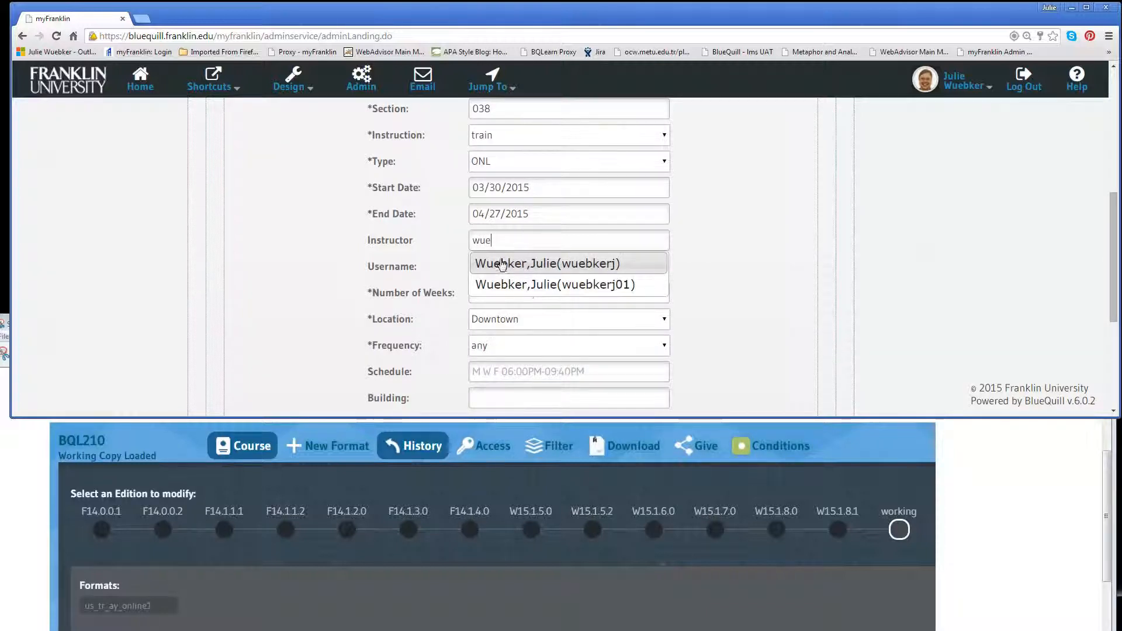
pyautogui.click(501, 264)
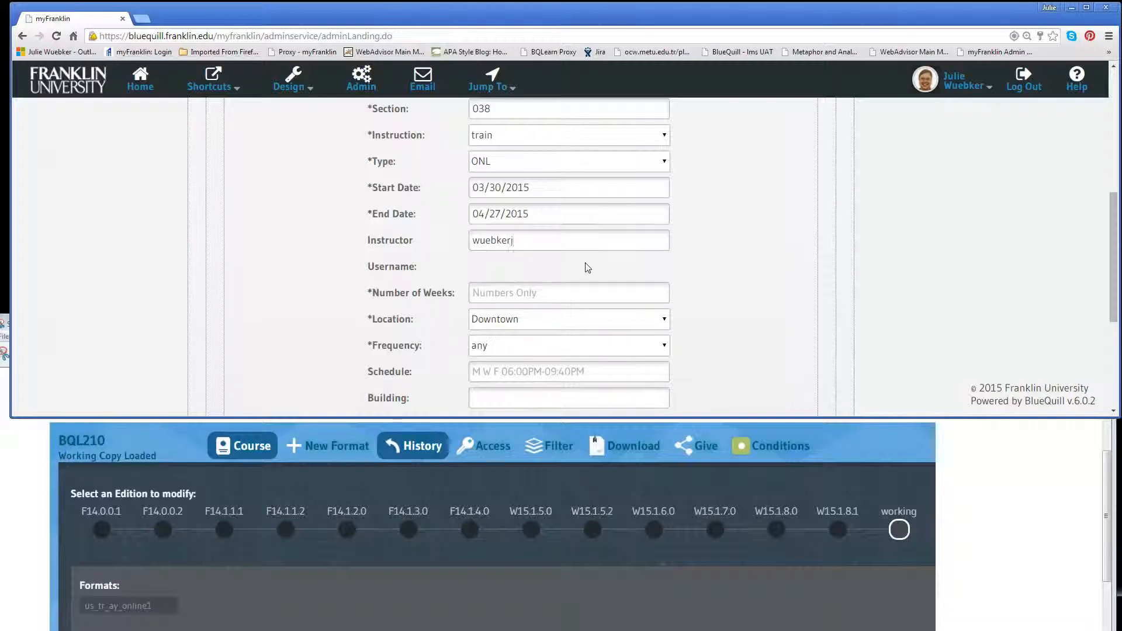
# Step: Set the number of weeks to 1, the location to online and the frequency to any
pyautogui.scroll(-1, 583, 271)
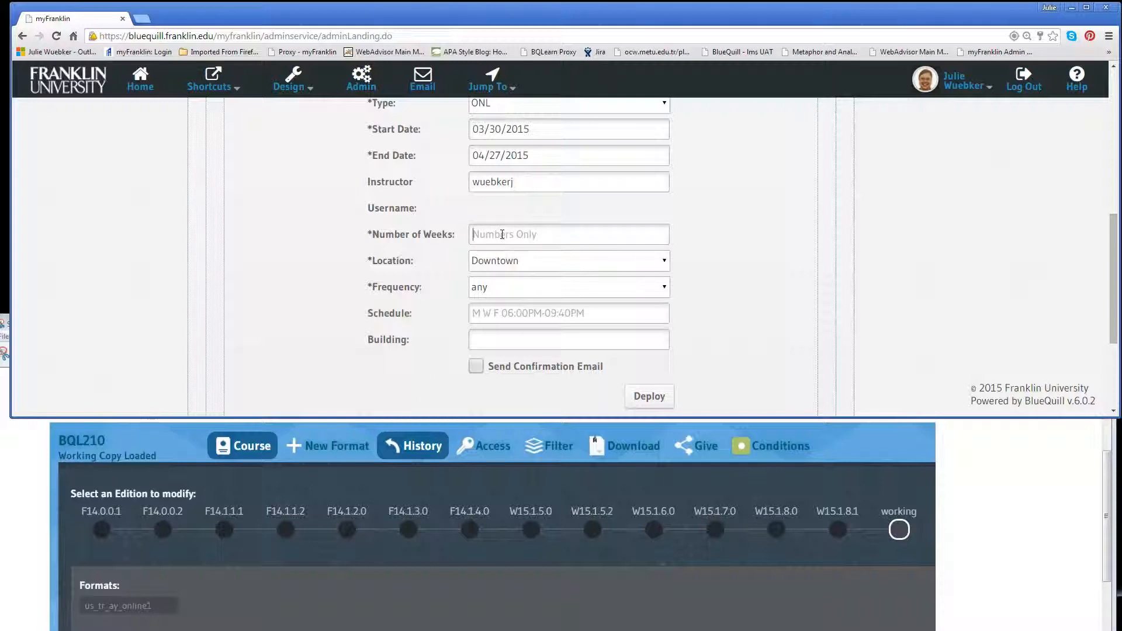
pyautogui.write('1')
pyautogui.click(664, 262)
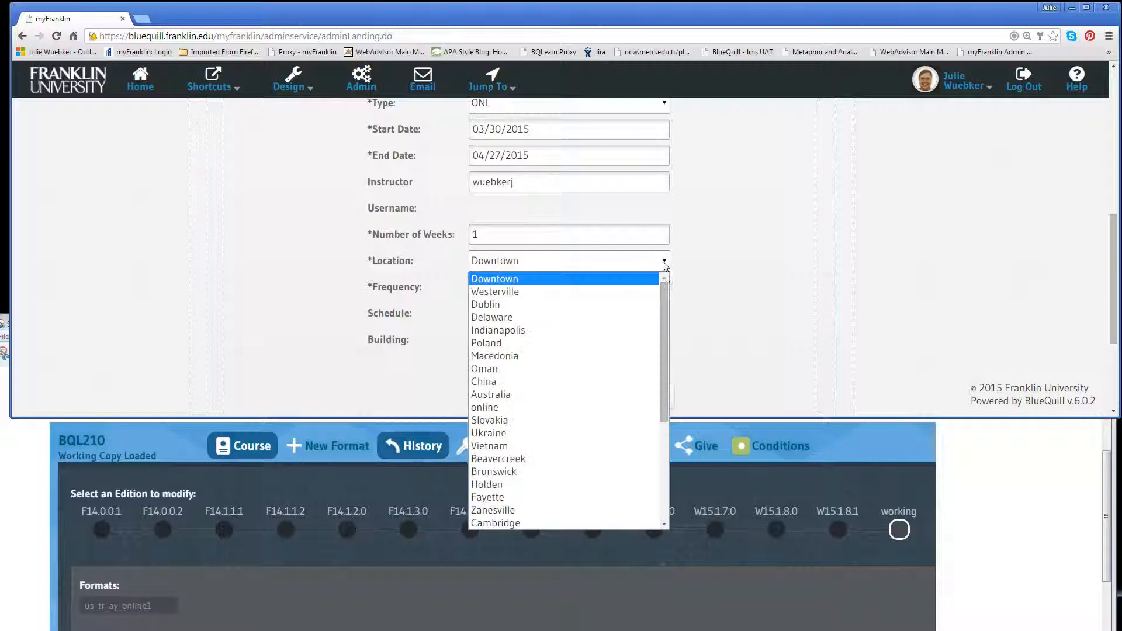
pyautogui.moveTo(664, 291); pyautogui.dragTo(672, 396)
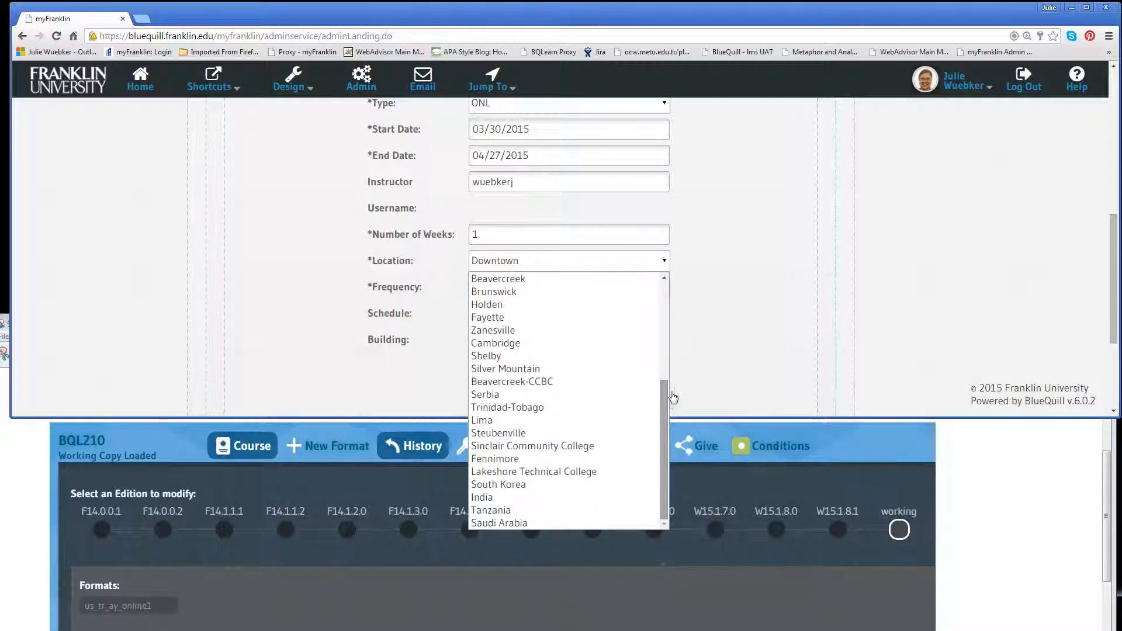
pyautogui.moveTo(664, 395); pyautogui.dragTo(667, 363)
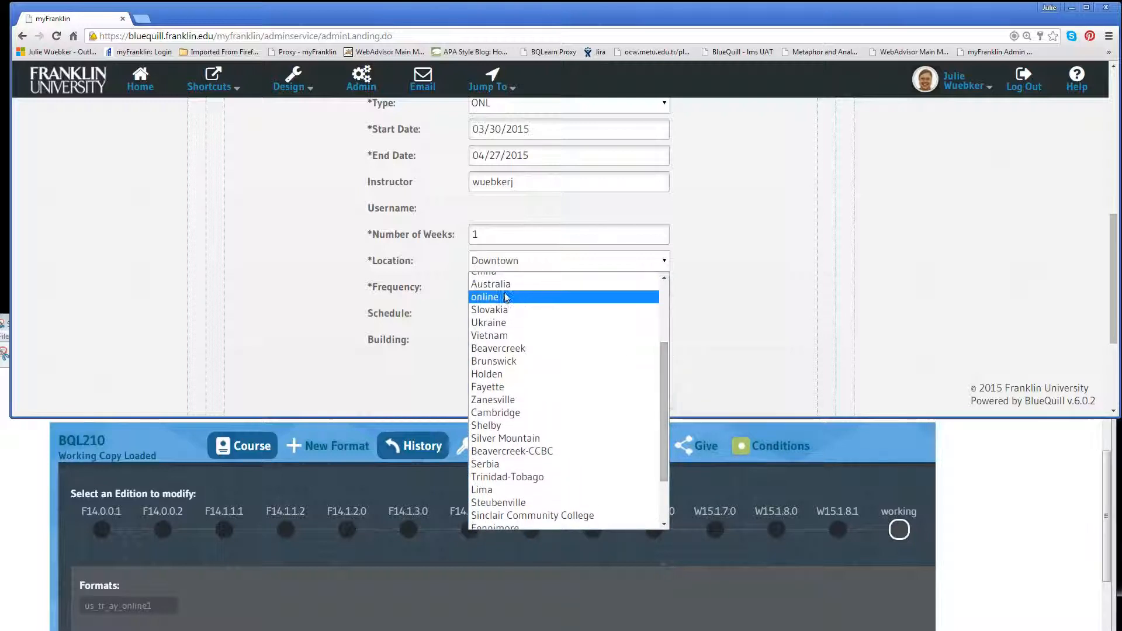
pyautogui.click(485, 298)
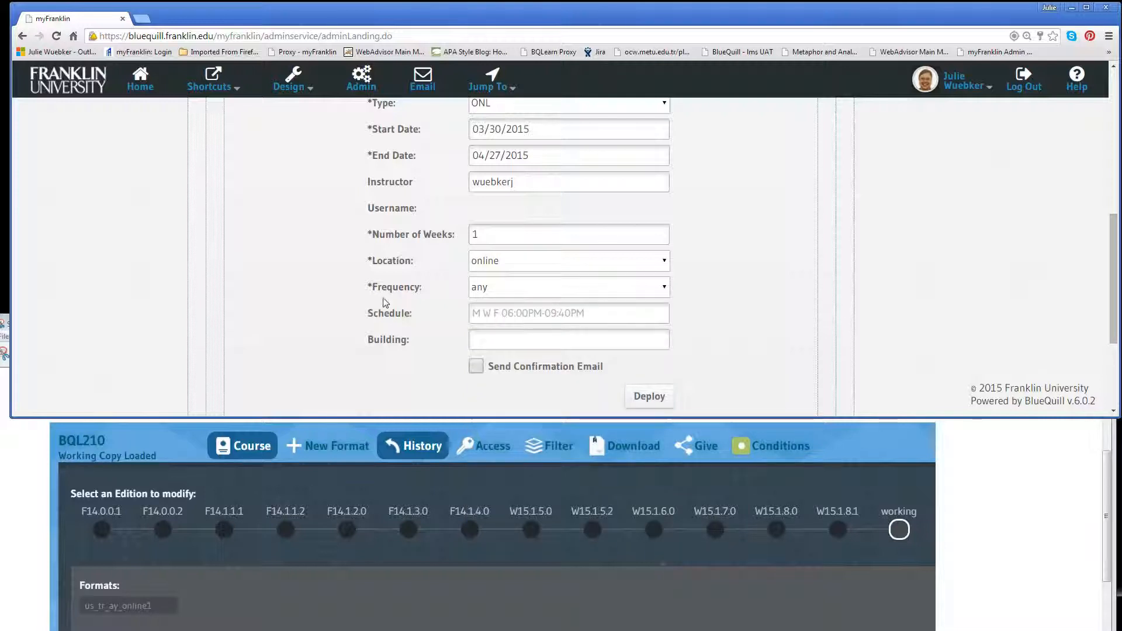
pyautogui.click(665, 289)
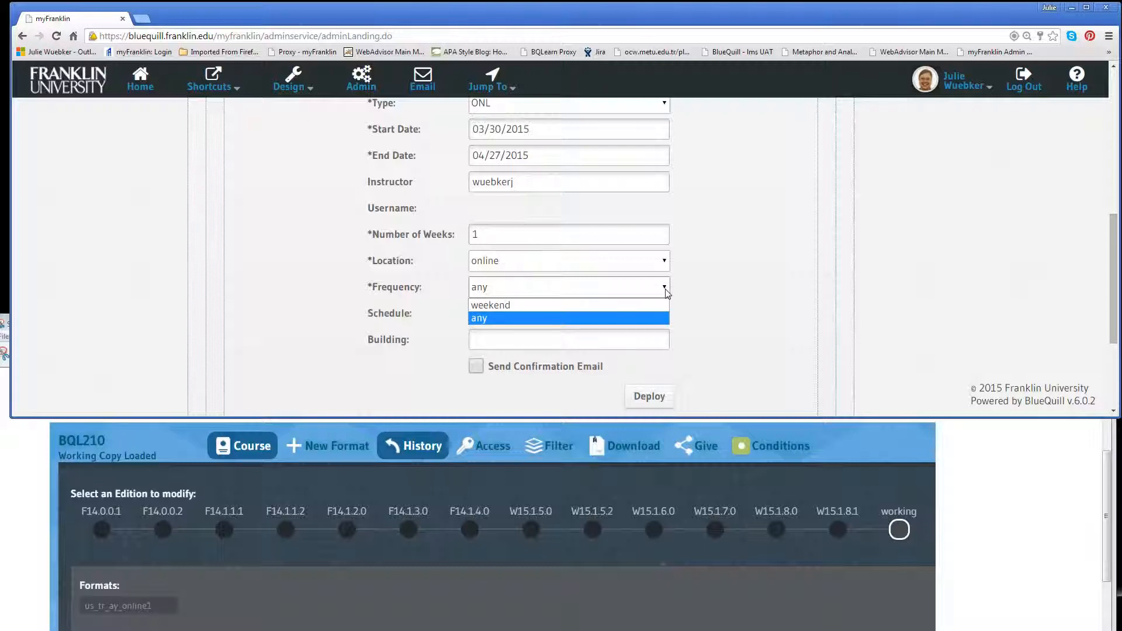
pyautogui.click(477, 318)
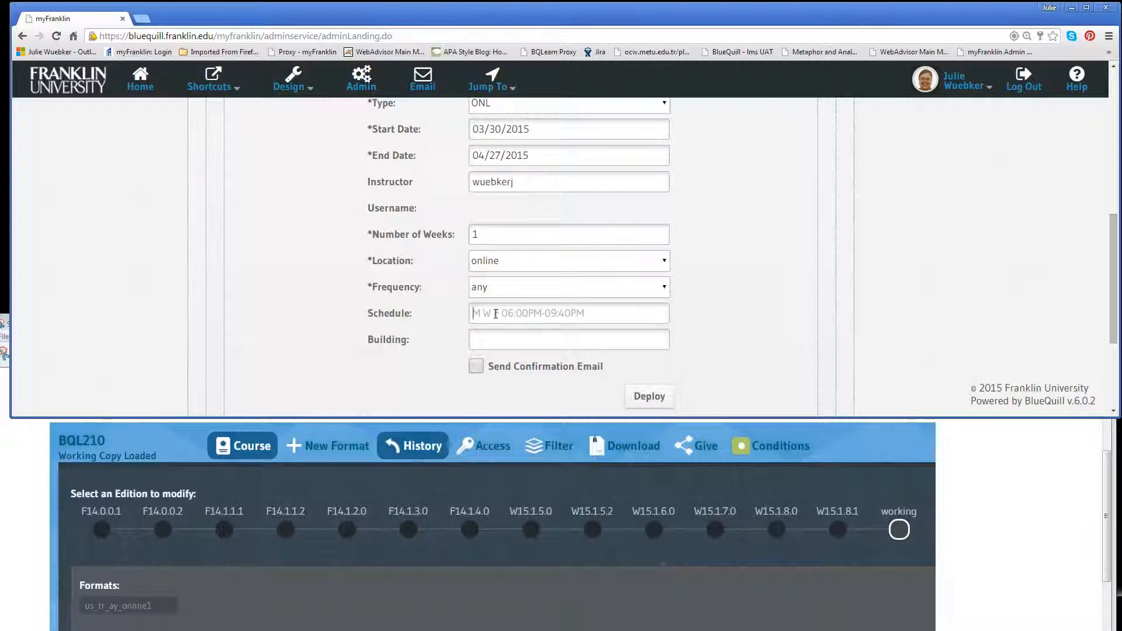
# Step: Enter the schedule M 06:00PM-09:00PM, leave the building blank, and deploy the section
pyautogui.write('M 06:00PM-09:00PM')
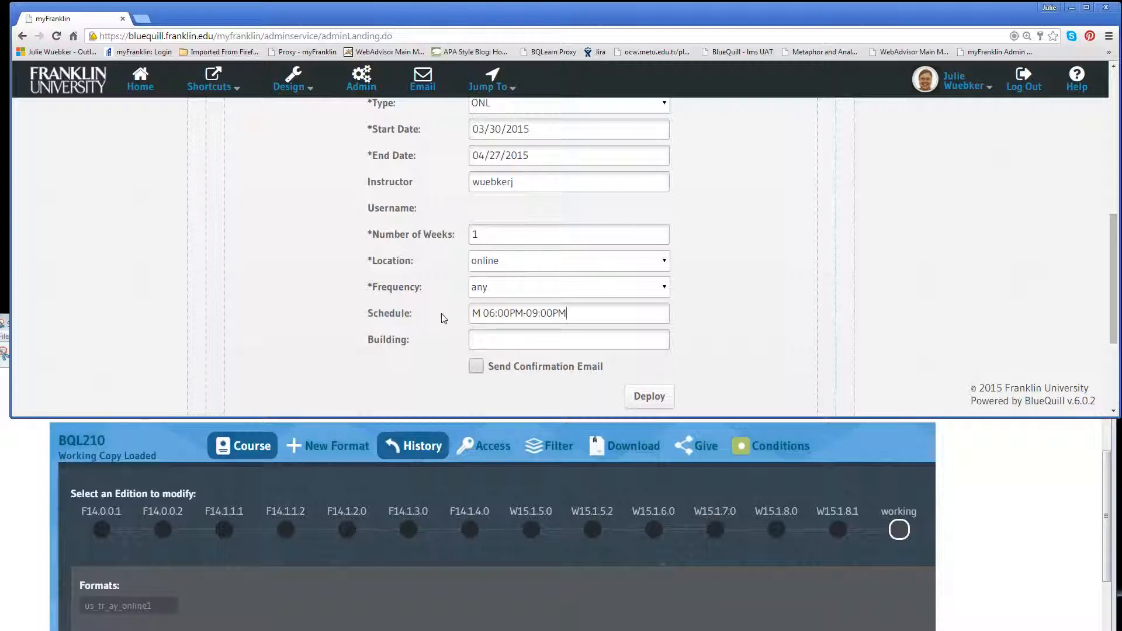
pyautogui.click(500, 341)
pyautogui.moveTo(1107, 338); pyautogui.dragTo(1113, 276)
pyautogui.moveTo(1115, 295); pyautogui.dragTo(1120, 373)
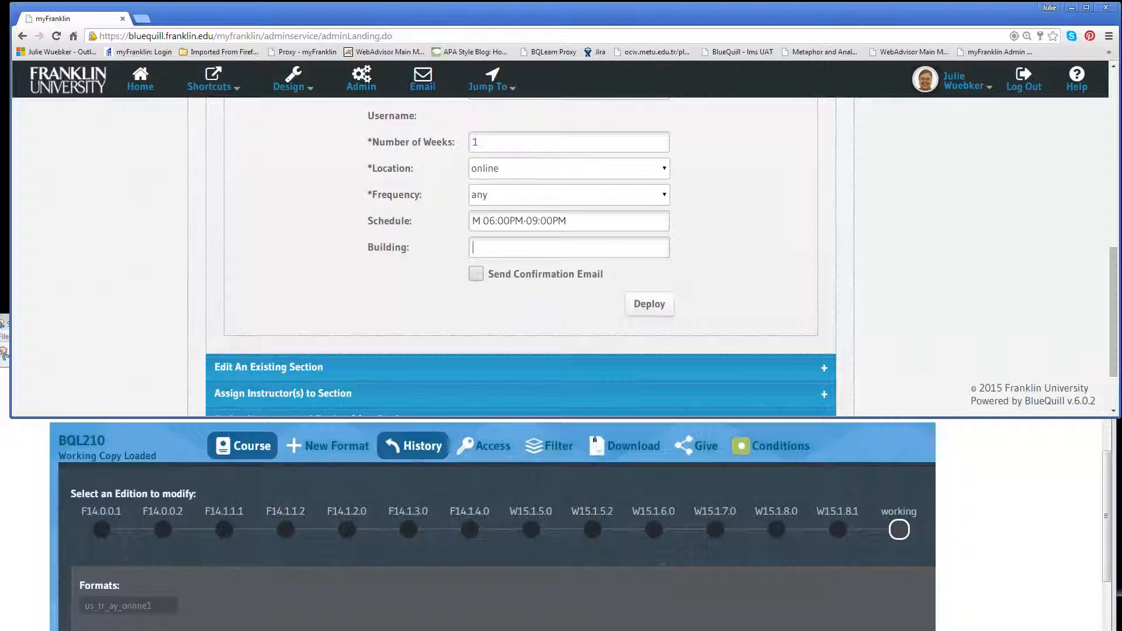
pyautogui.click(652, 308)
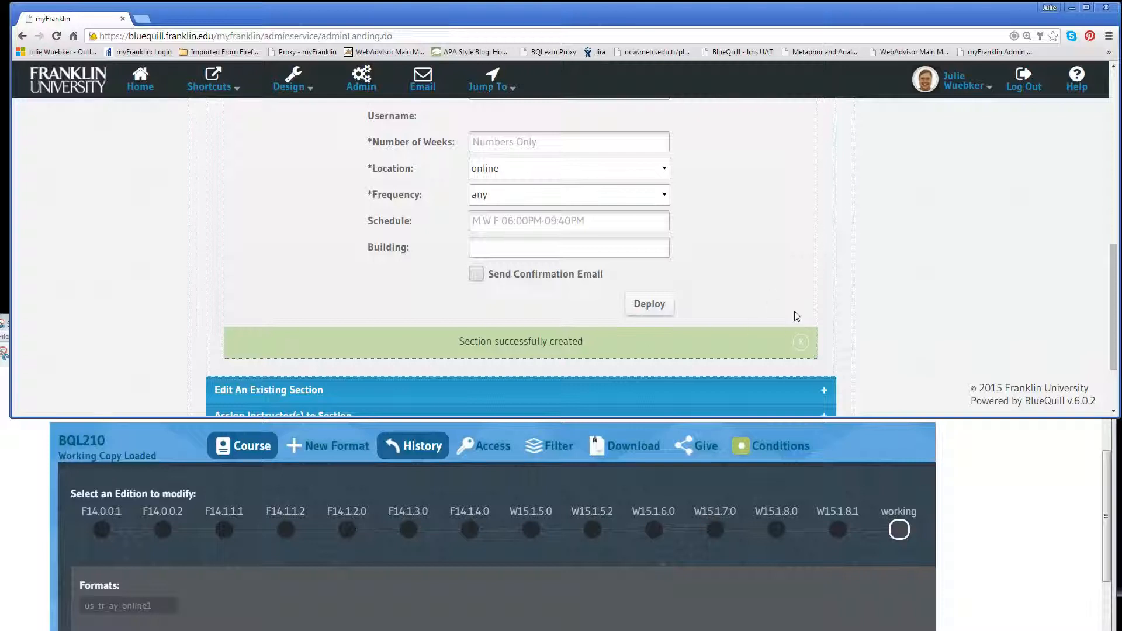
# Step: Dismiss the deployment notice, collapse the new-section form and open the form for editing an existing section
pyautogui.click(801, 341)
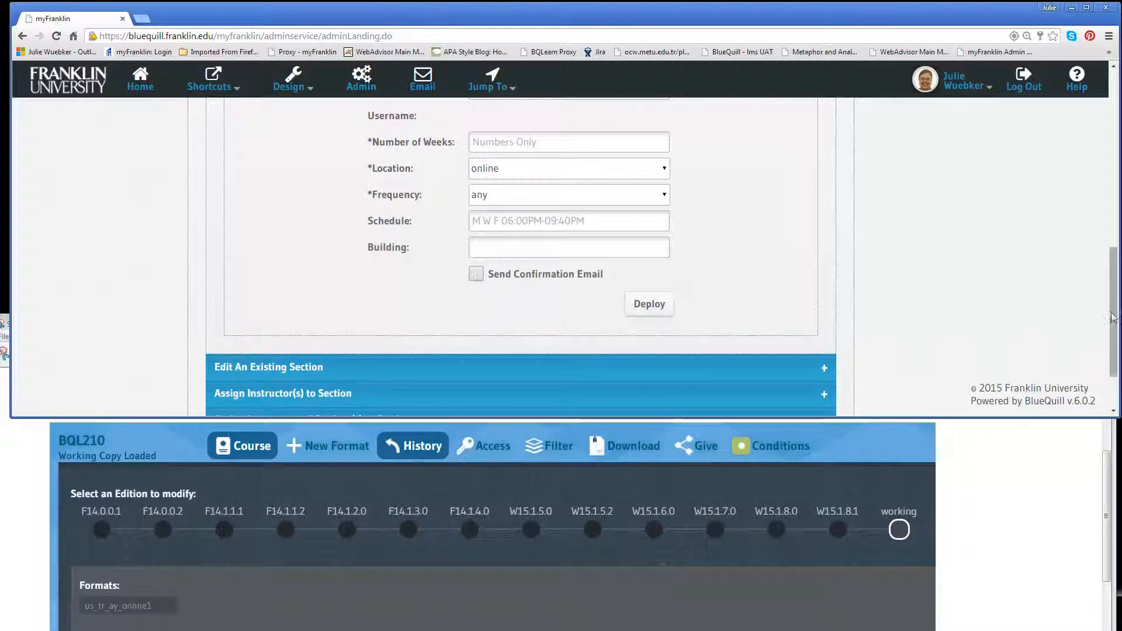
pyautogui.scroll(9, 871, 201)
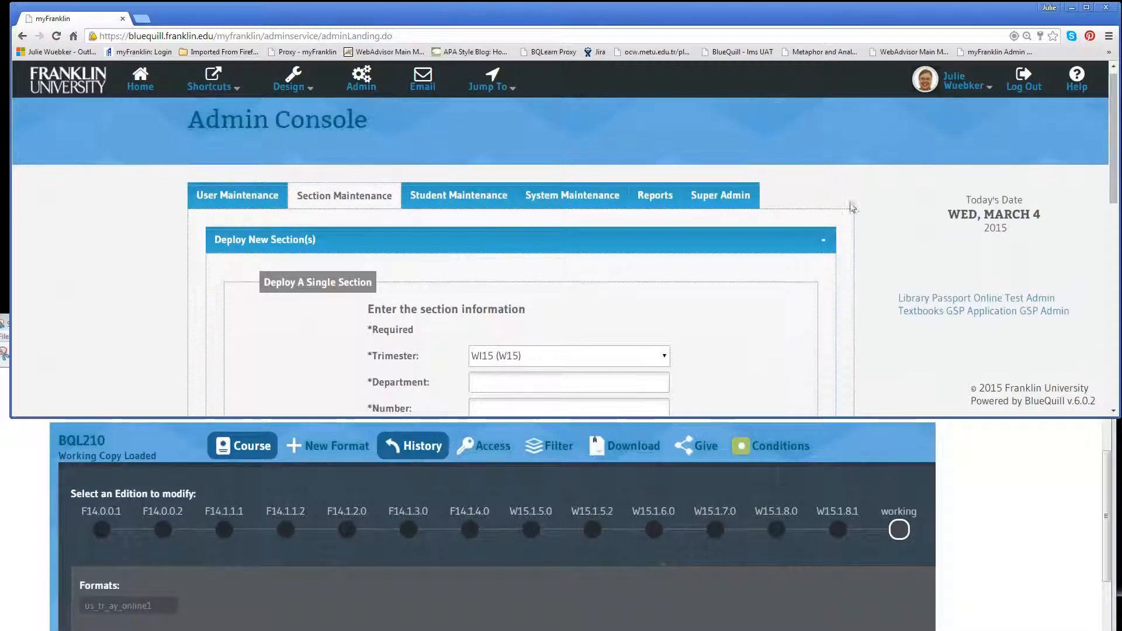
pyautogui.click(824, 240)
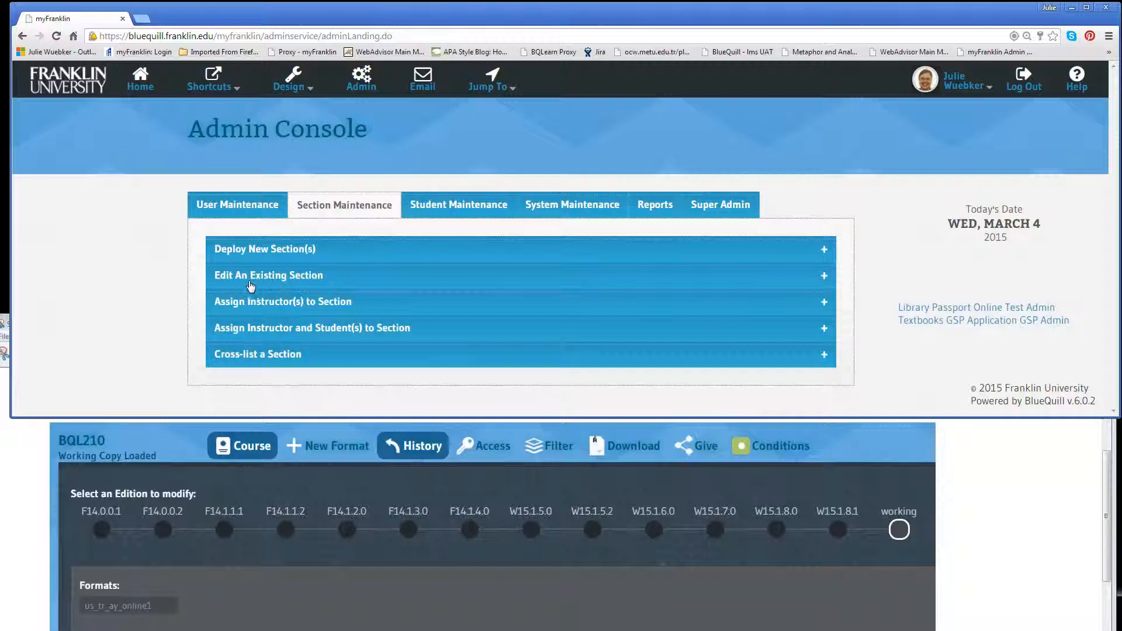
pyautogui.click(370, 286)
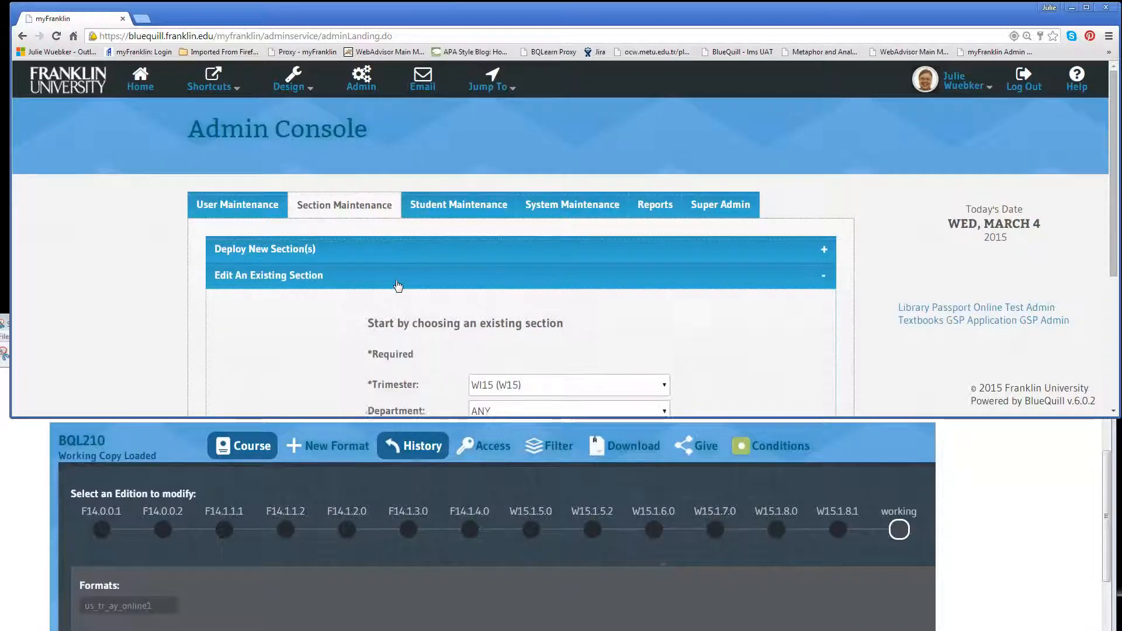
# Step: Search the existing W15 sections for department BQL, number 210, with the section left at ANY
pyautogui.scroll(-2, 397, 289)
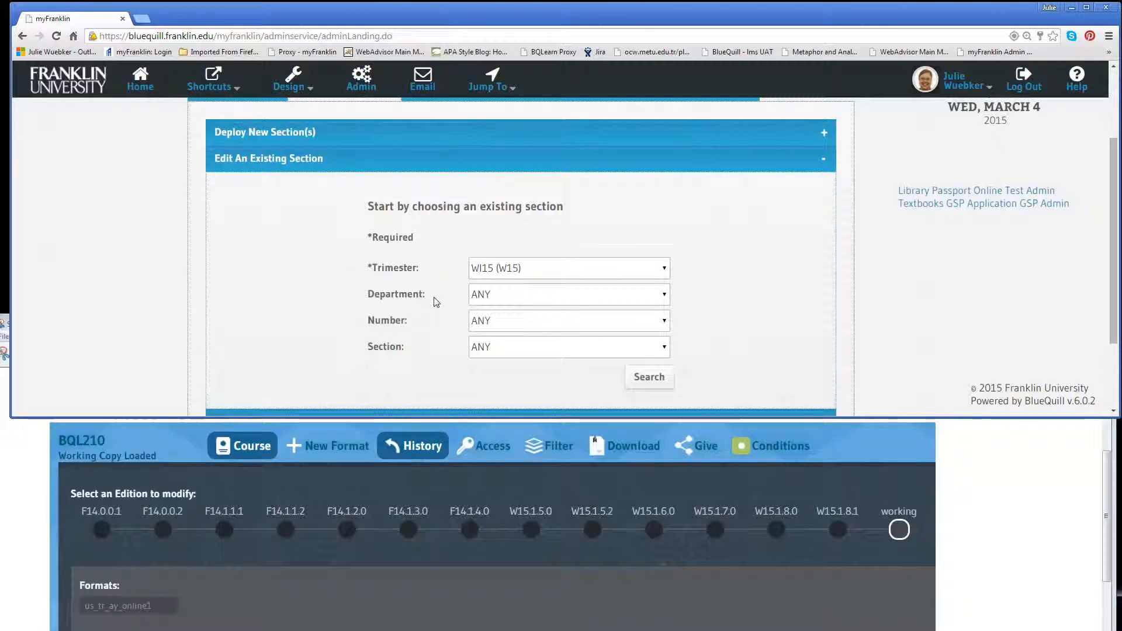
pyautogui.click(486, 295)
pyautogui.click(486, 364)
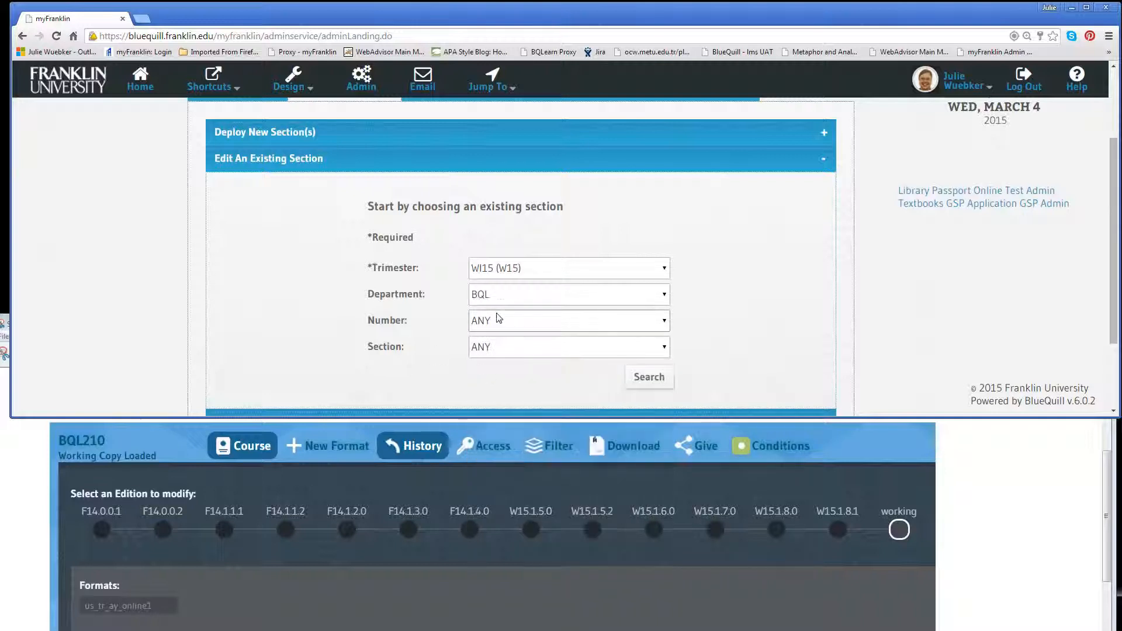
pyautogui.click(502, 321)
pyautogui.click(489, 349)
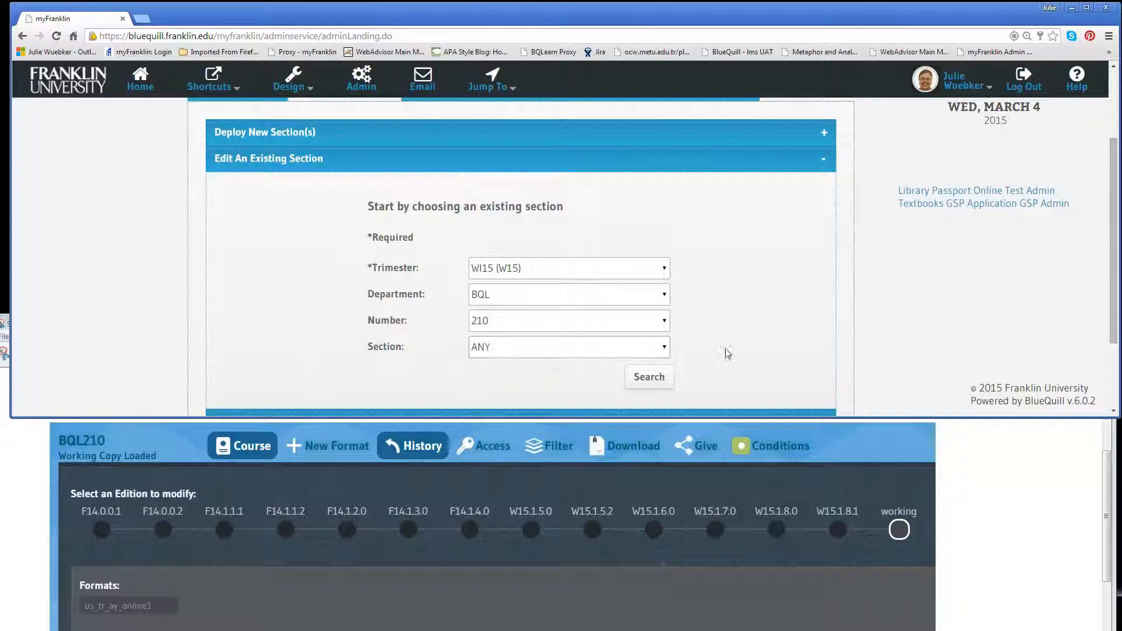
pyautogui.click(666, 350)
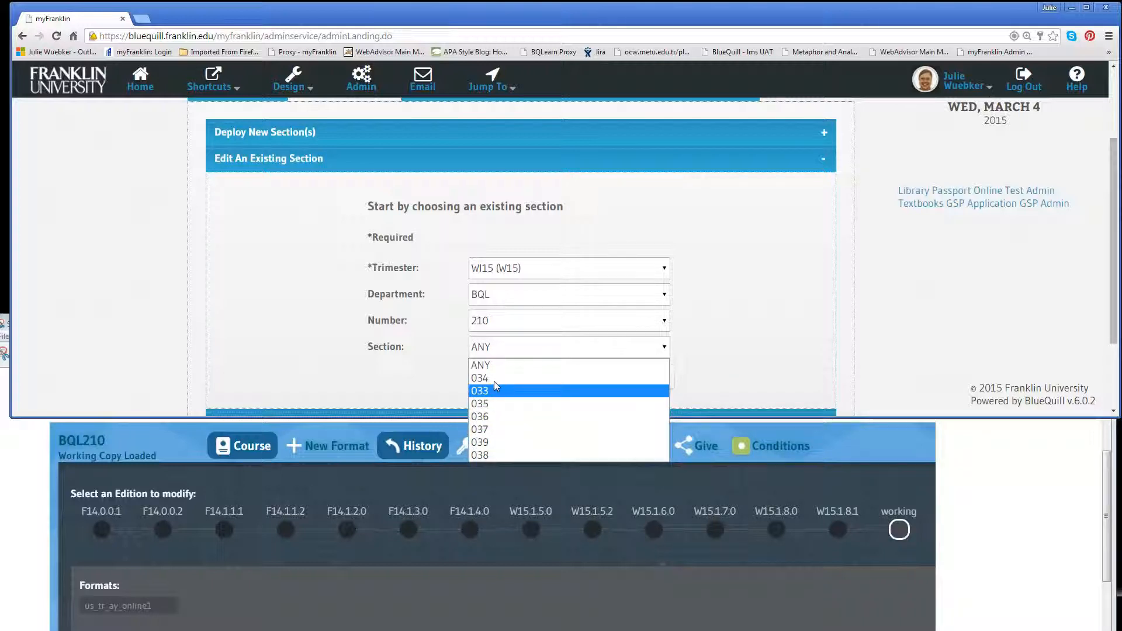
pyautogui.click(486, 367)
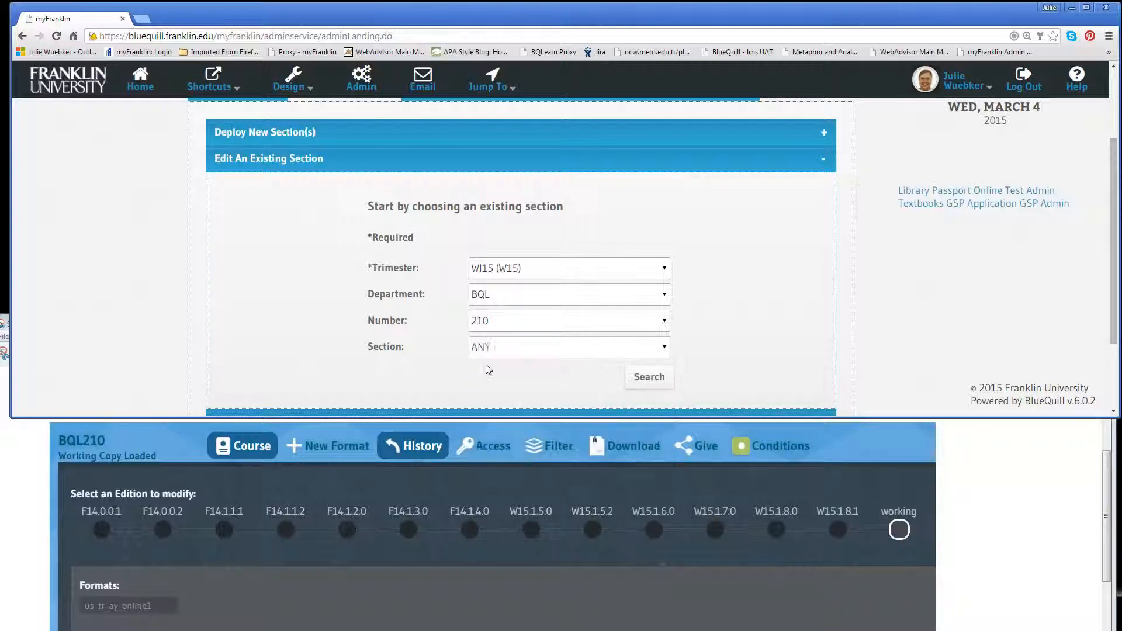
pyautogui.click(647, 377)
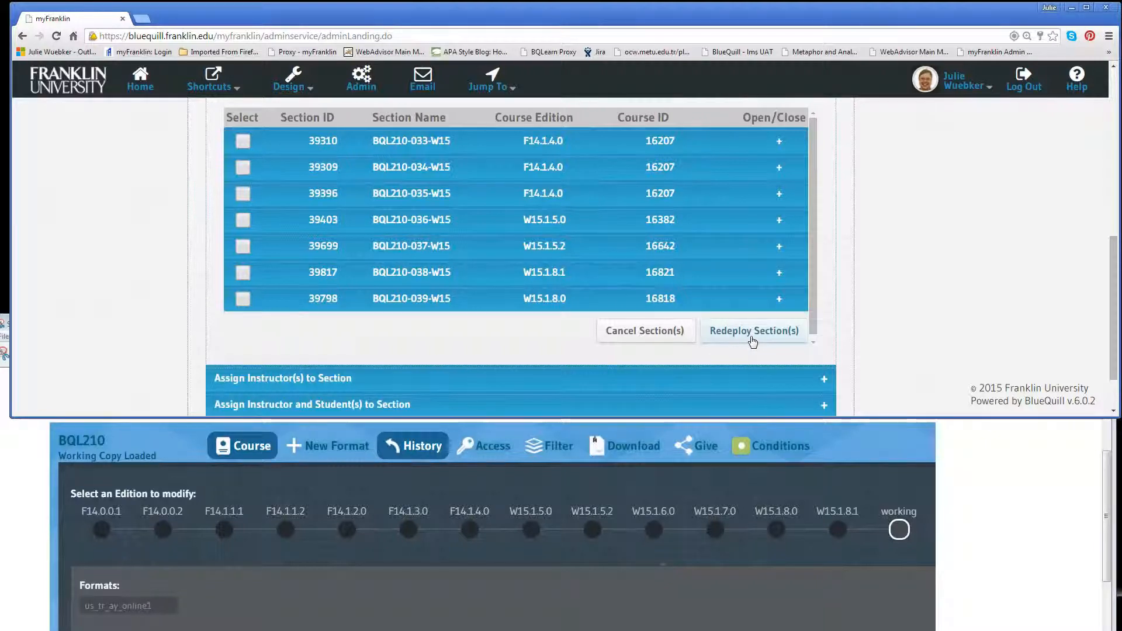
# Step: Narrow the existing-section search for BQL 210 to section 038 and run it again
pyautogui.scroll(4, 751, 343)
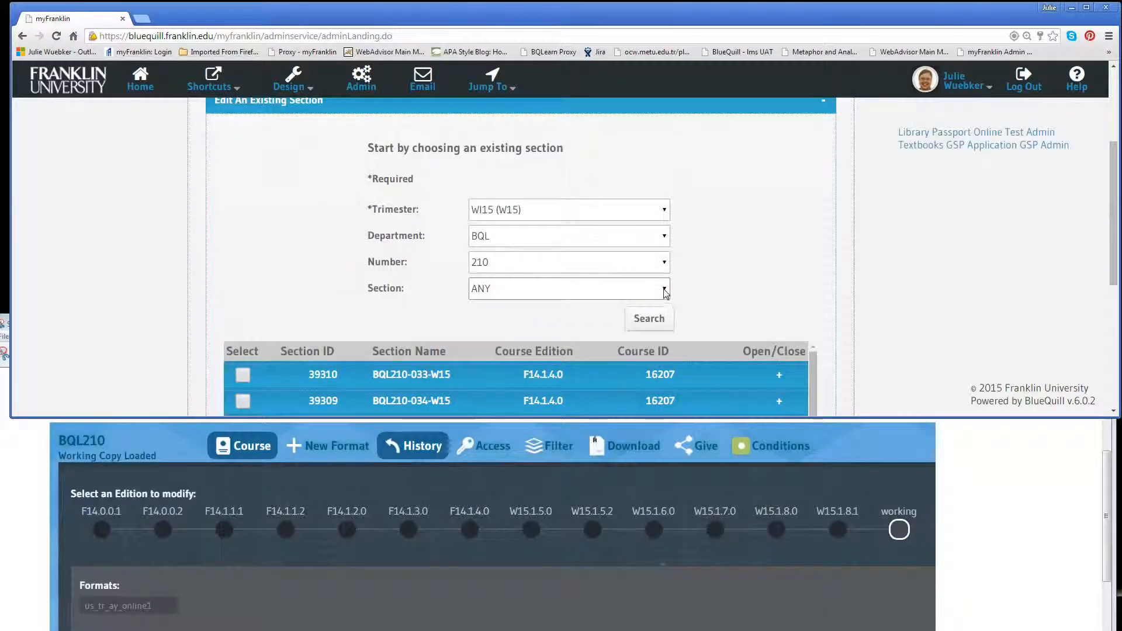
pyautogui.click(663, 288)
pyautogui.click(558, 396)
pyautogui.click(648, 319)
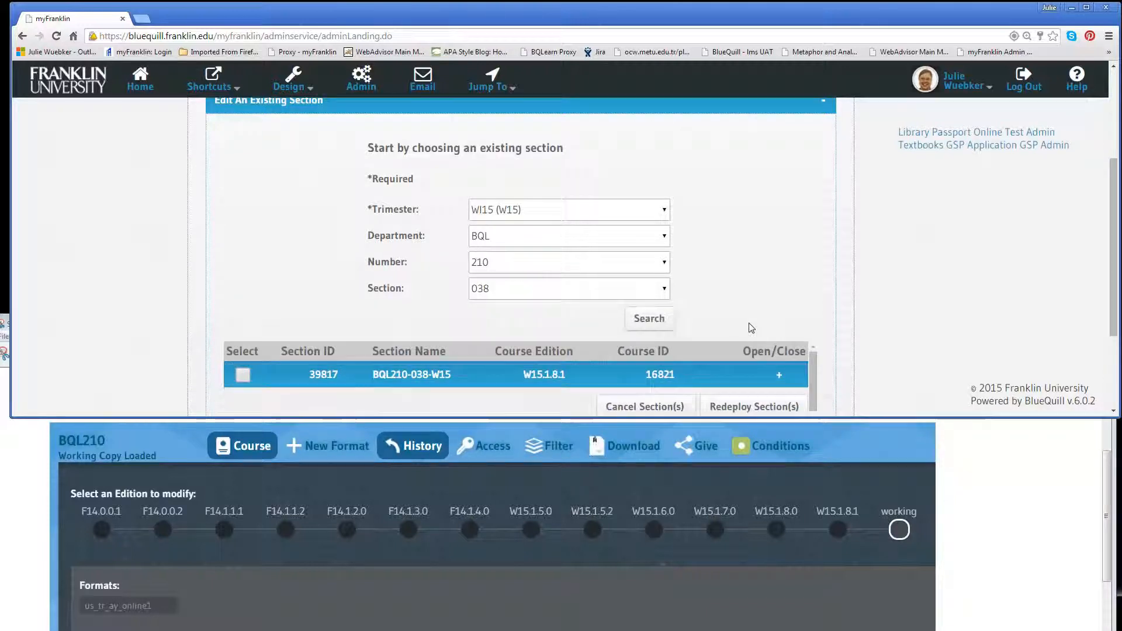
# Step: Reset the section filter to ANY and search again for every BQL 210 section
pyautogui.click(663, 290)
pyautogui.click(657, 306)
pyautogui.click(647, 320)
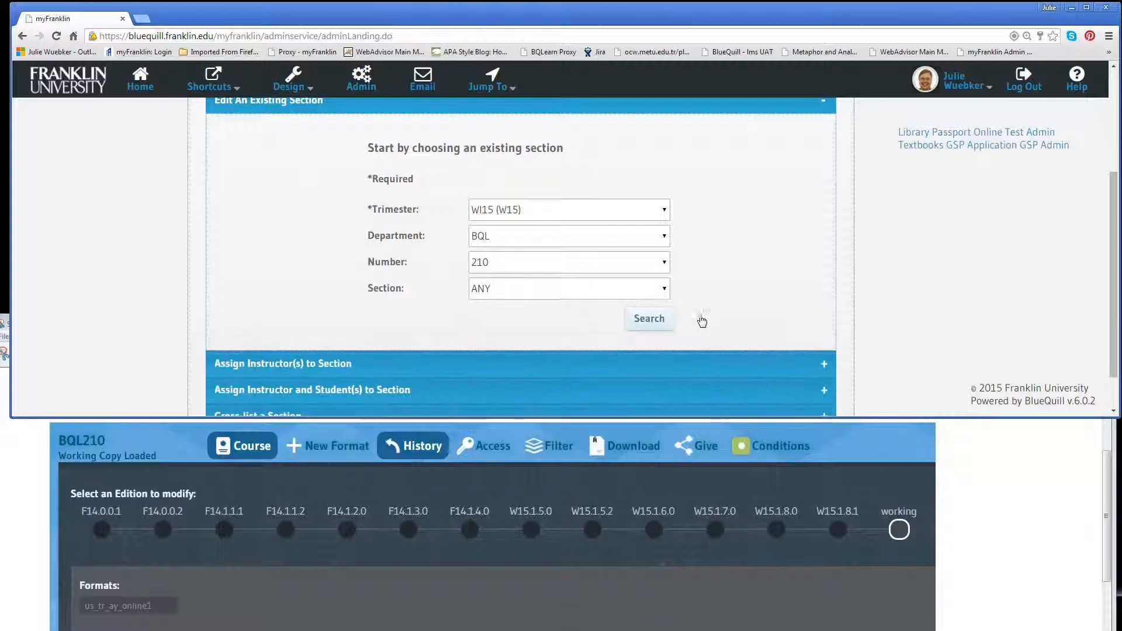
pyautogui.scroll(-3, 662, 321)
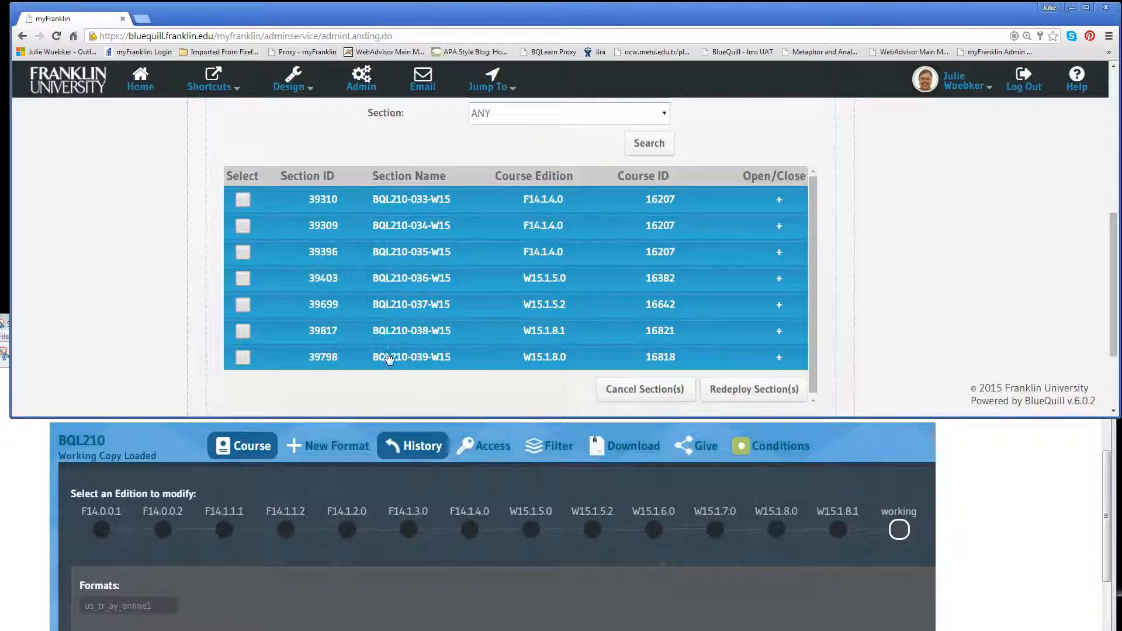
# Step: Expand section BQL210-038-W15 and review its editable details, from the selectable course editions to the schedule and building
pyautogui.click(370, 331)
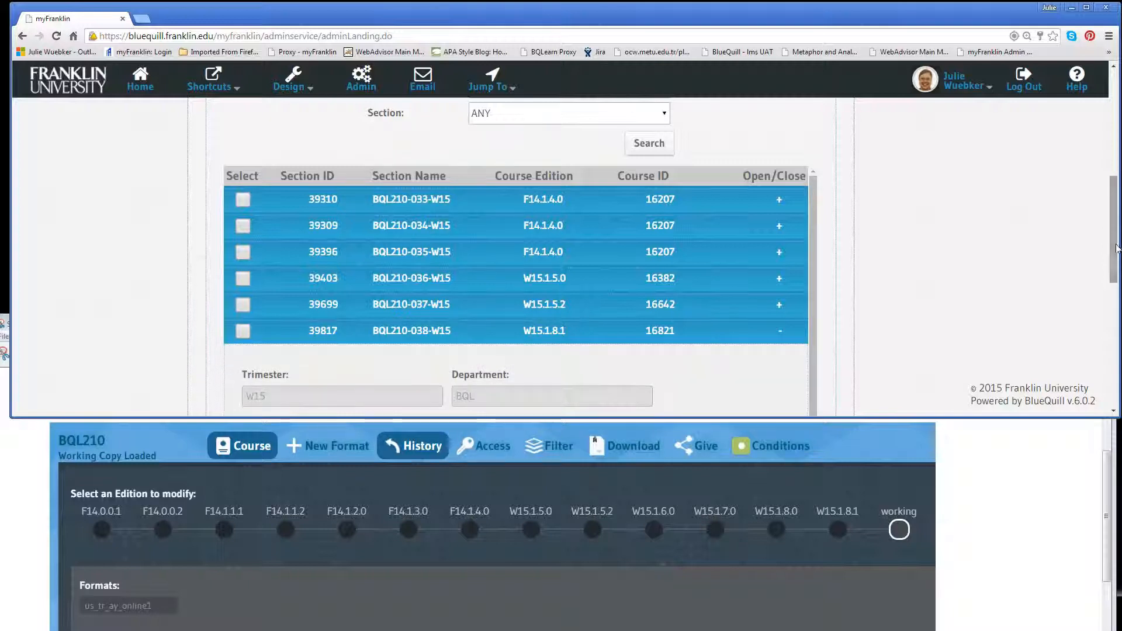
pyautogui.moveTo(1113, 247); pyautogui.dragTo(1098, 314)
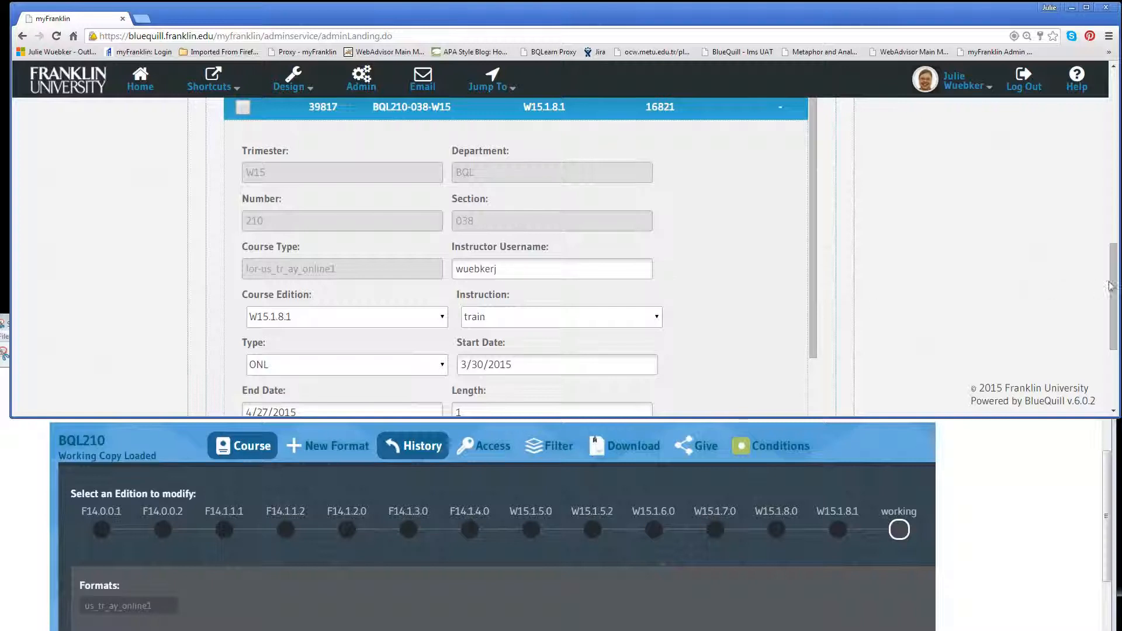
pyautogui.moveTo(1110, 287); pyautogui.dragTo(1112, 324)
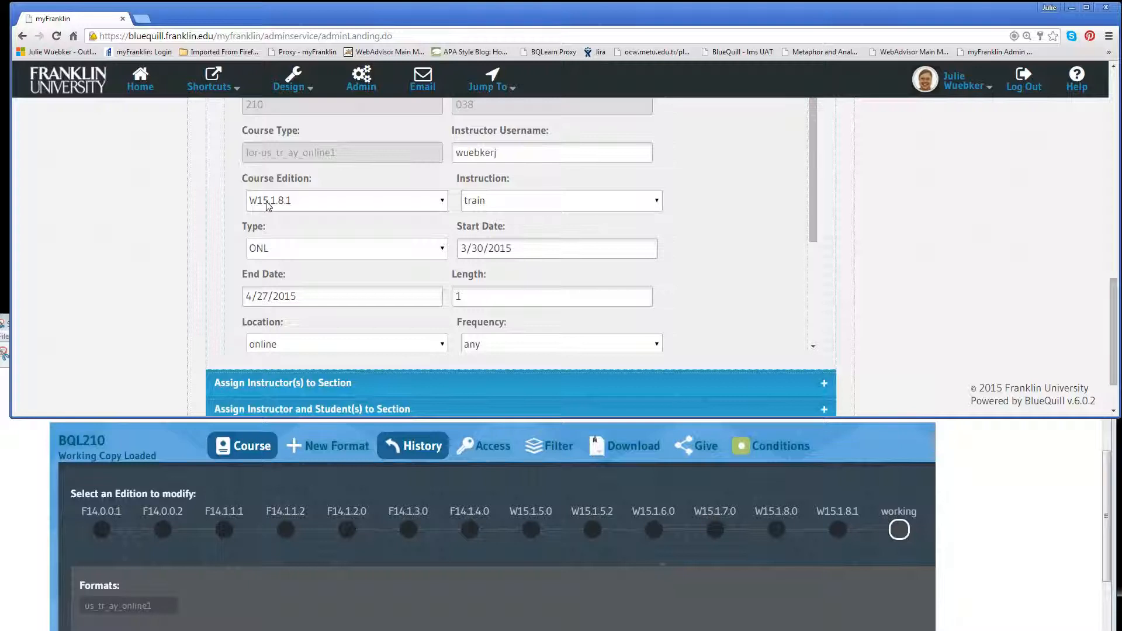
pyautogui.click(443, 203)
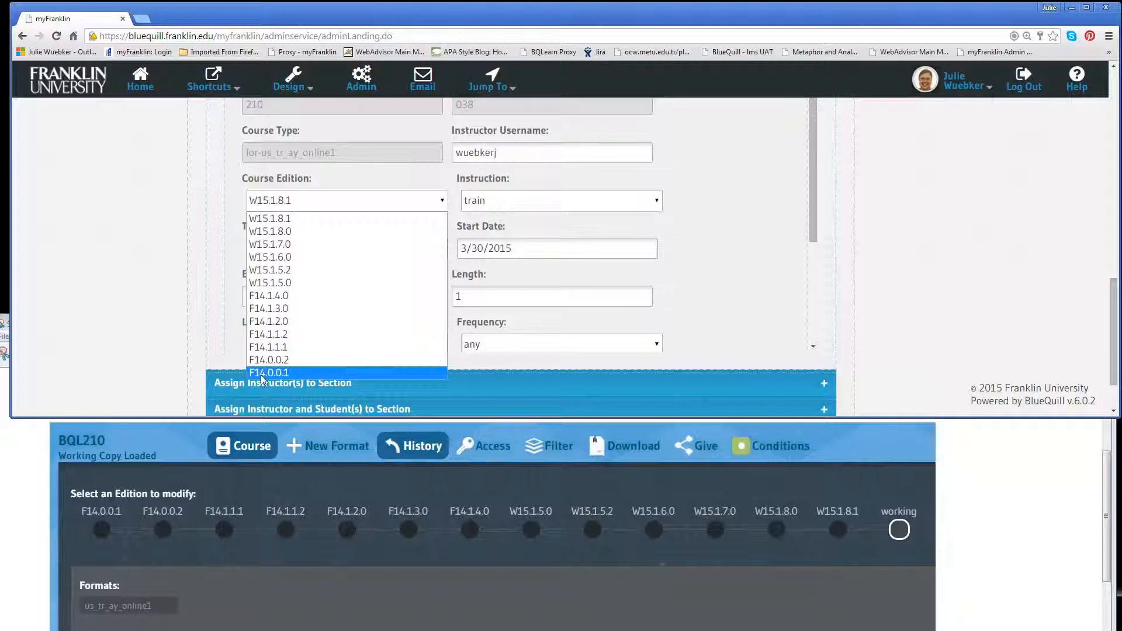
pyautogui.click(714, 210)
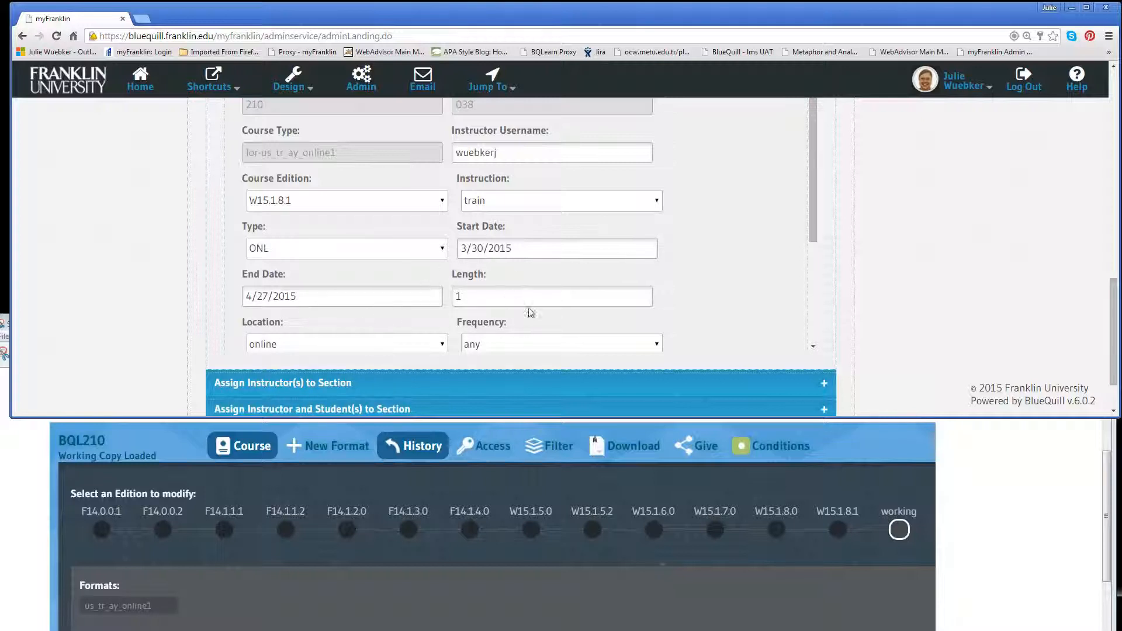
pyautogui.scroll(-1, 770, 294)
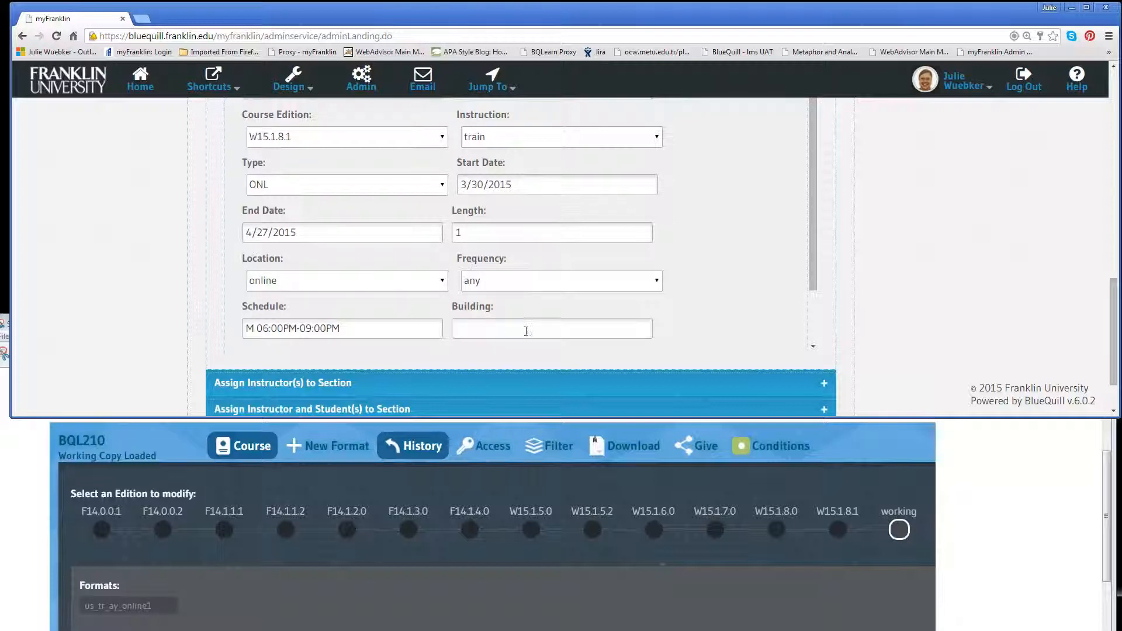
pyautogui.moveTo(811, 283); pyautogui.dragTo(835, 209)
pyautogui.moveTo(1116, 310); pyautogui.dragTo(1115, 248)
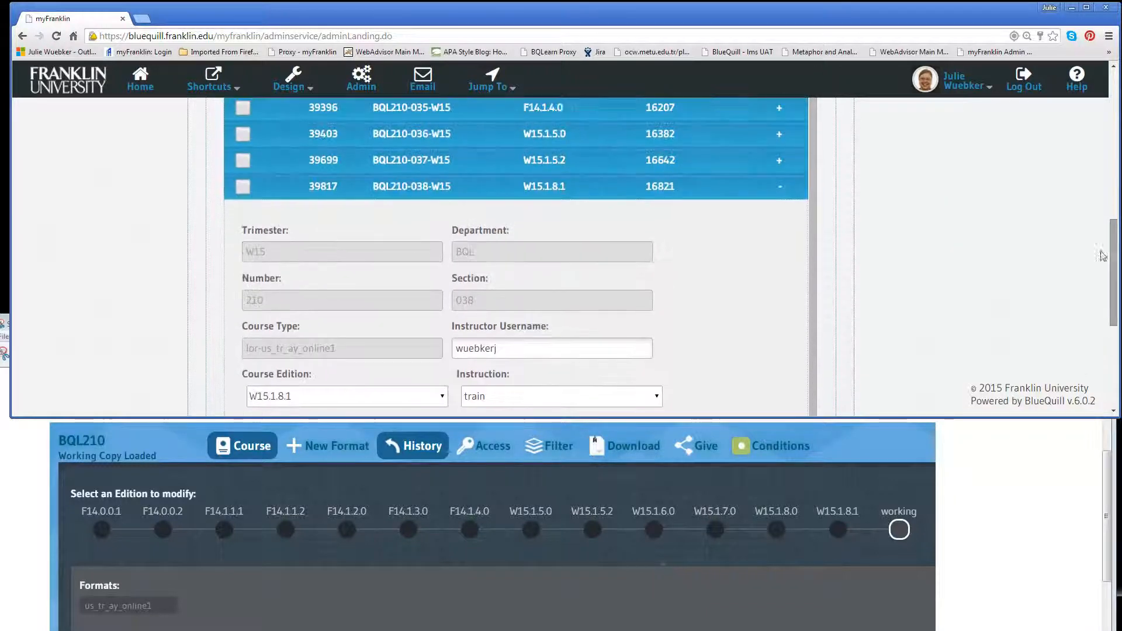
# Step: Collapse the BQL210-038-W15 details and close the form for editing an existing section
pyautogui.click(793, 194)
pyautogui.moveTo(1113, 306); pyautogui.dragTo(1114, 266)
pyautogui.moveTo(1112, 221); pyautogui.dragTo(1112, 152)
pyautogui.click(822, 157)
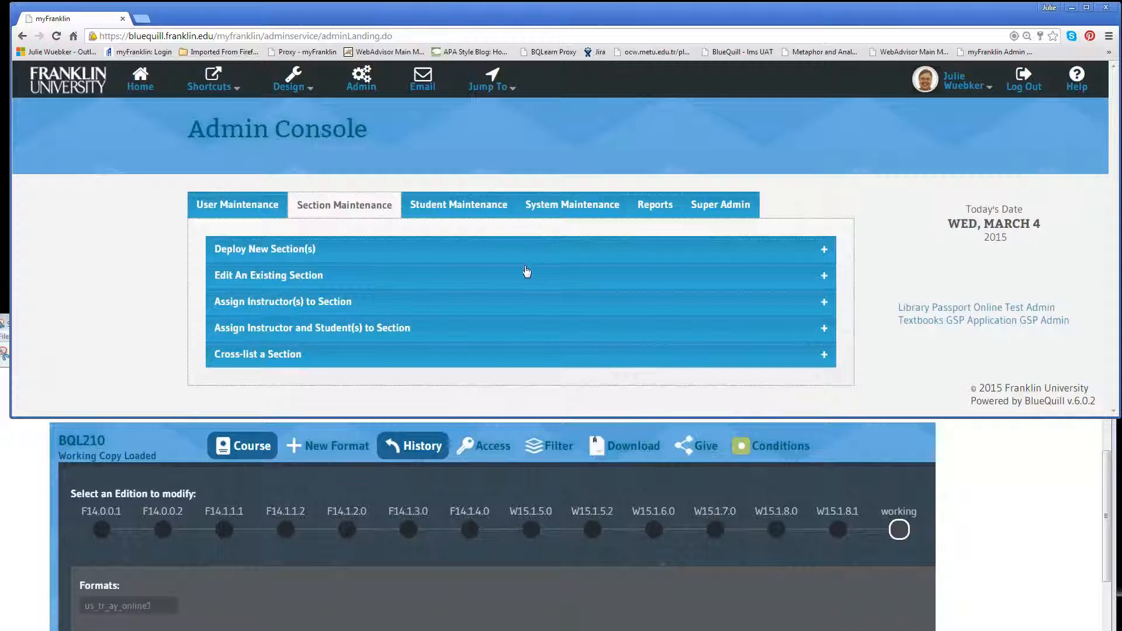
# Step: Open the form for assigning instructors to a section and search for W15 department BQL, number 210, section 038
pyautogui.click(478, 310)
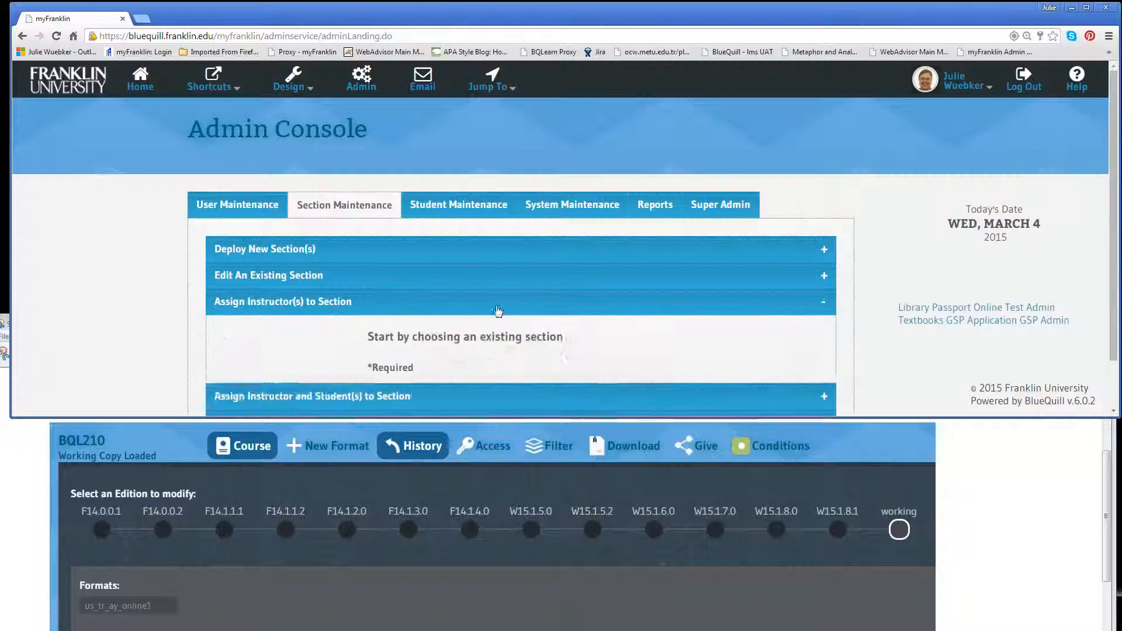
pyautogui.scroll(-2, 564, 303)
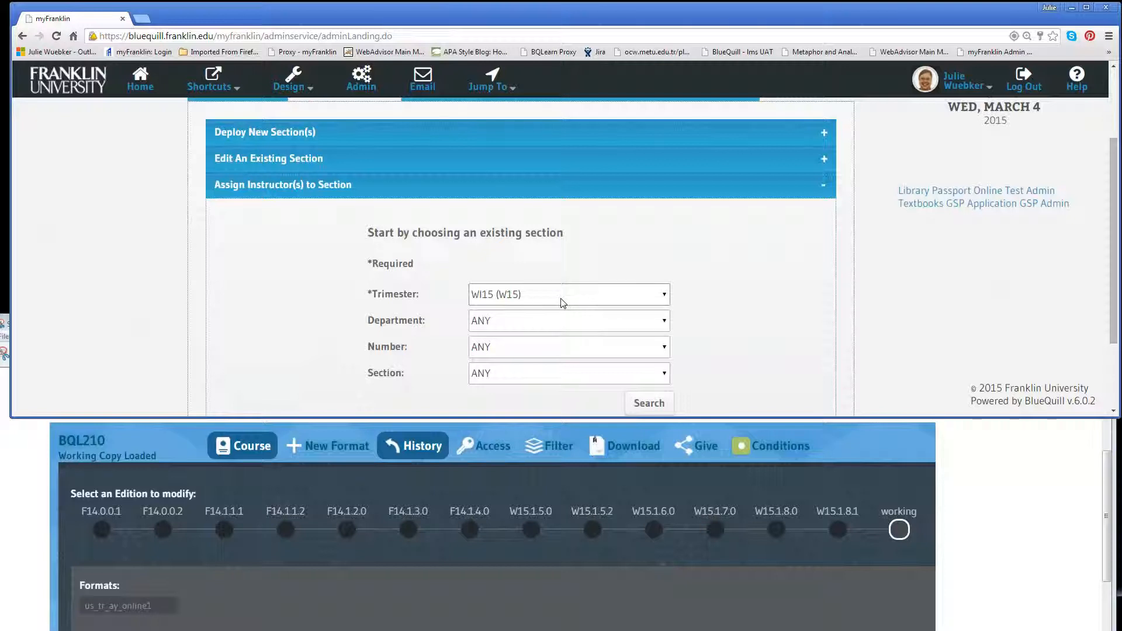
pyautogui.click(629, 321)
pyautogui.click(534, 390)
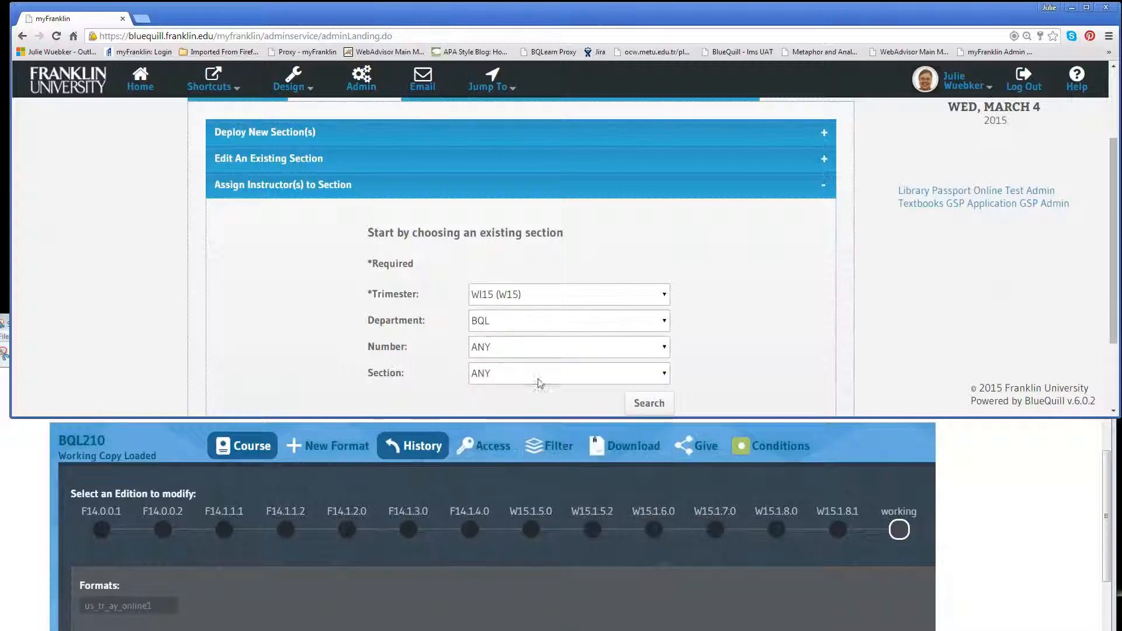
pyautogui.click(539, 350)
pyautogui.click(525, 378)
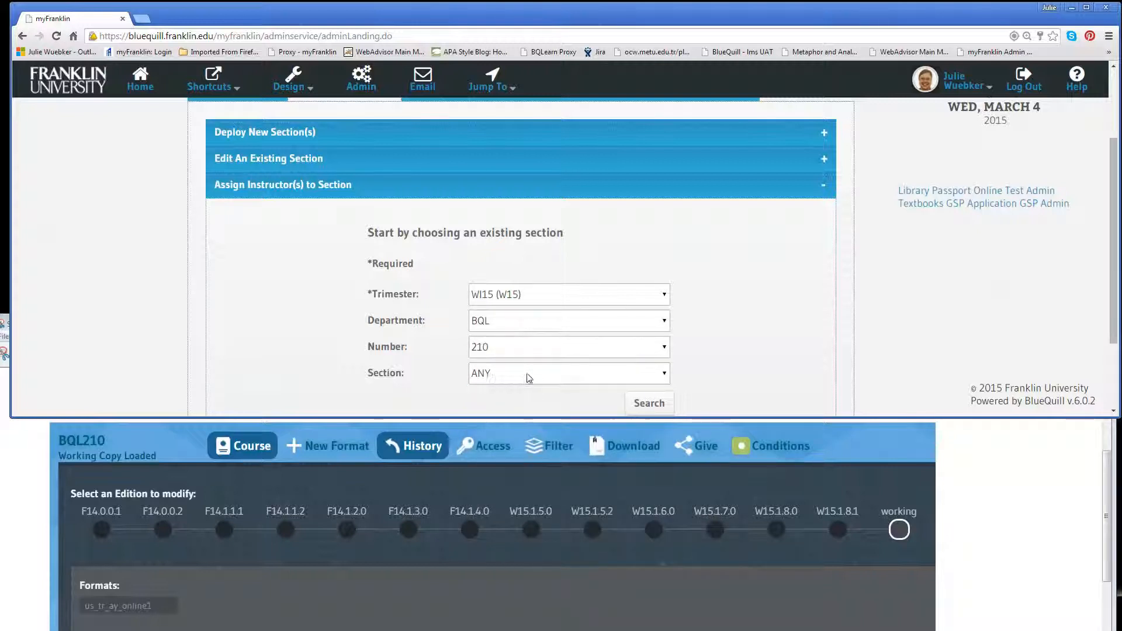
pyautogui.click(528, 378)
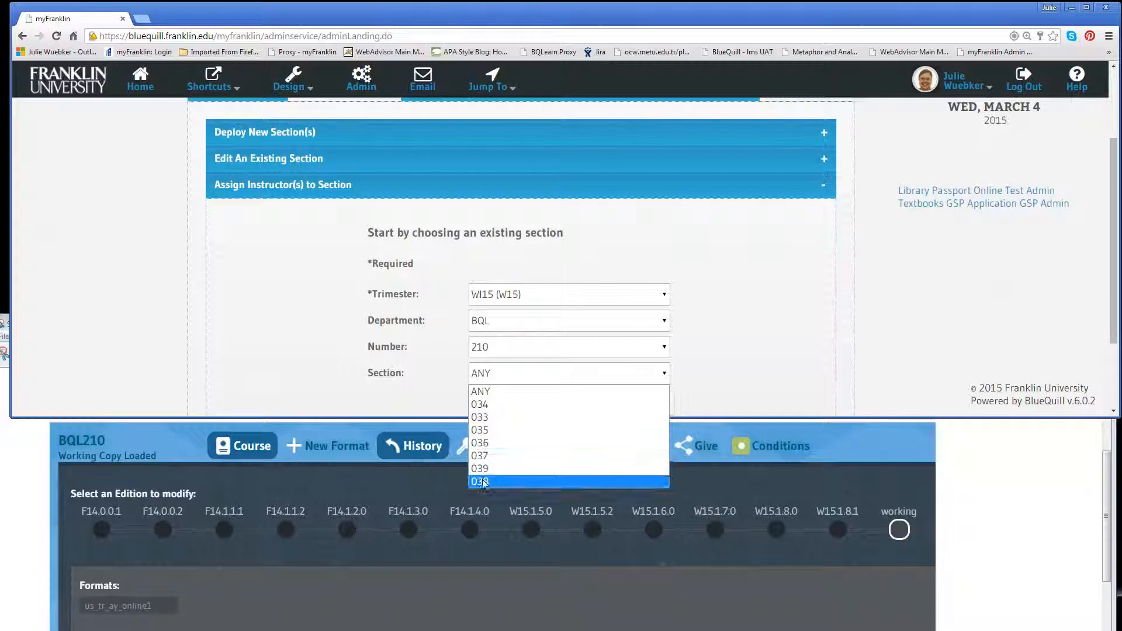
pyautogui.click(483, 482)
pyautogui.click(645, 403)
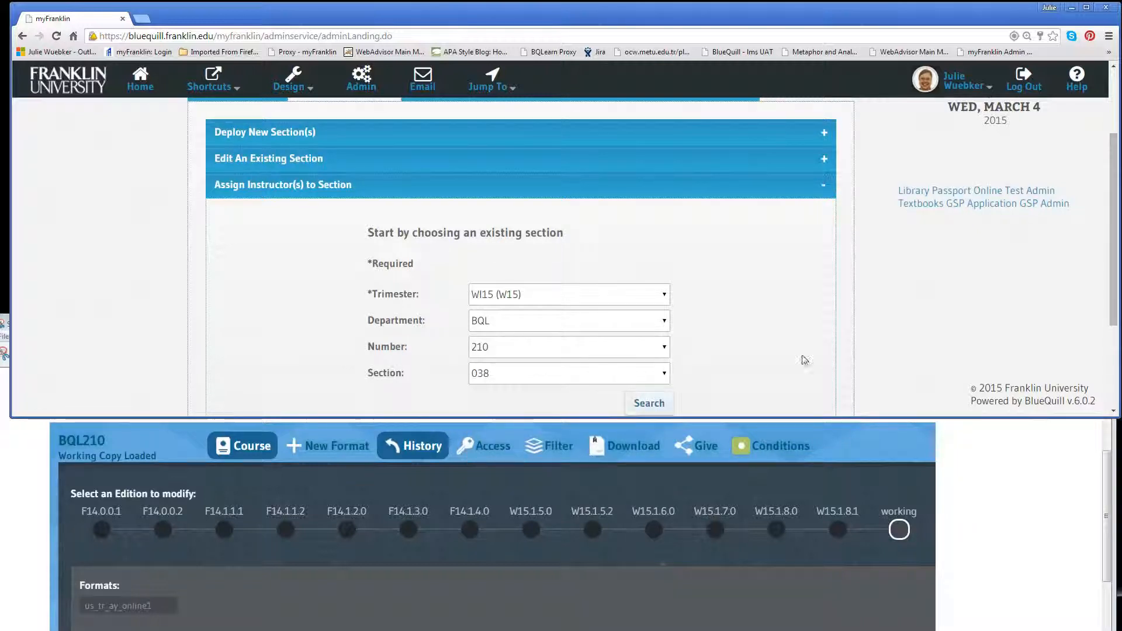
# Step: Select section BQL-210-038-W15 and add a second instructor, choosing the username from the surname suggestions
pyautogui.scroll(-2, 1107, 215)
pyautogui.scroll(-3, 1107, 215)
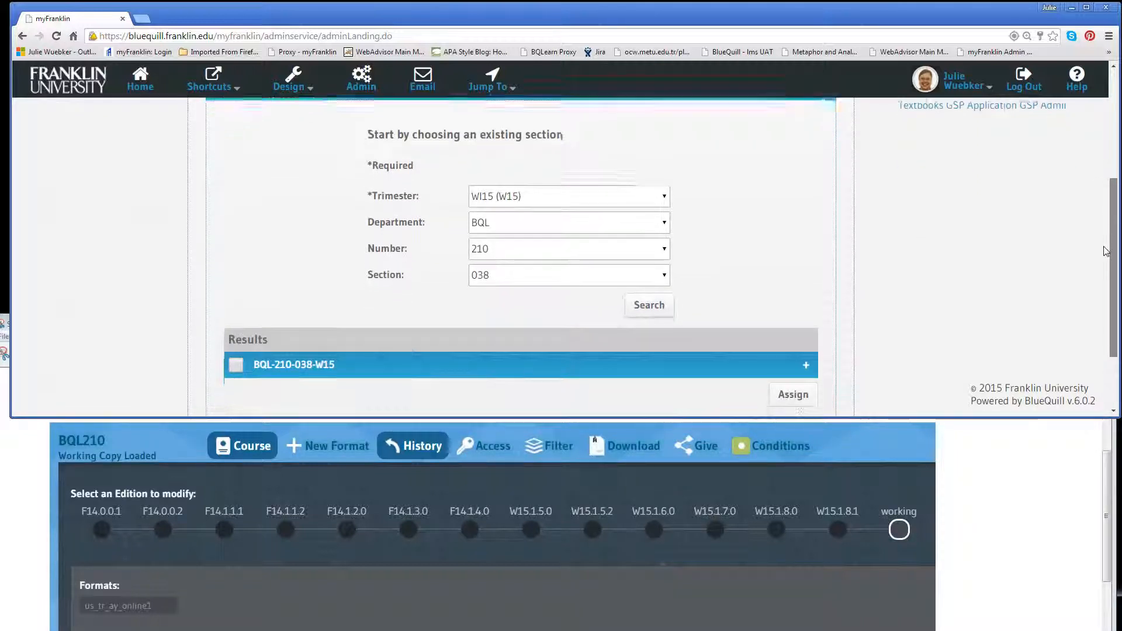
pyautogui.click(236, 297)
pyautogui.scroll(-1, 692, 314)
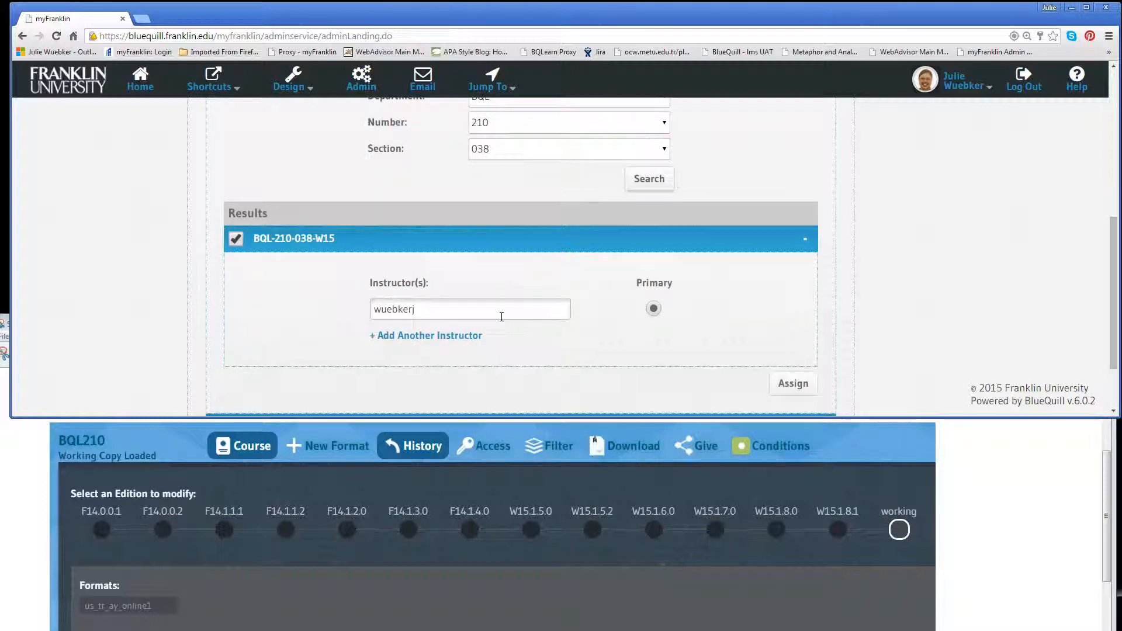
pyautogui.click(402, 335)
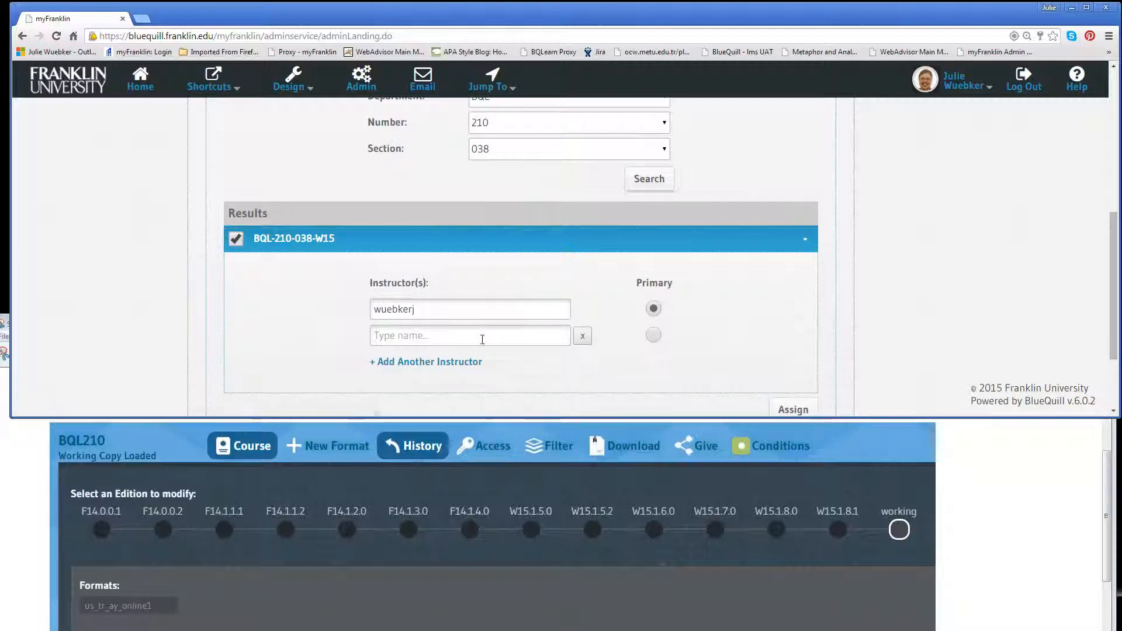
pyautogui.write('Pa,')
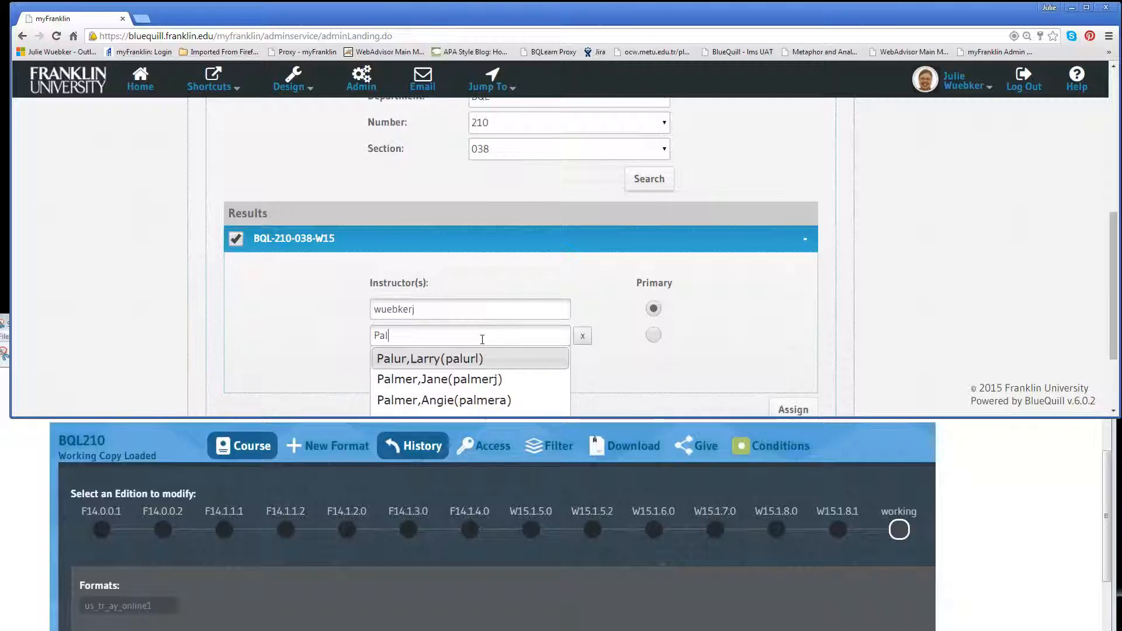
pyautogui.scroll(-1, 532, 377)
pyautogui.click(498, 388)
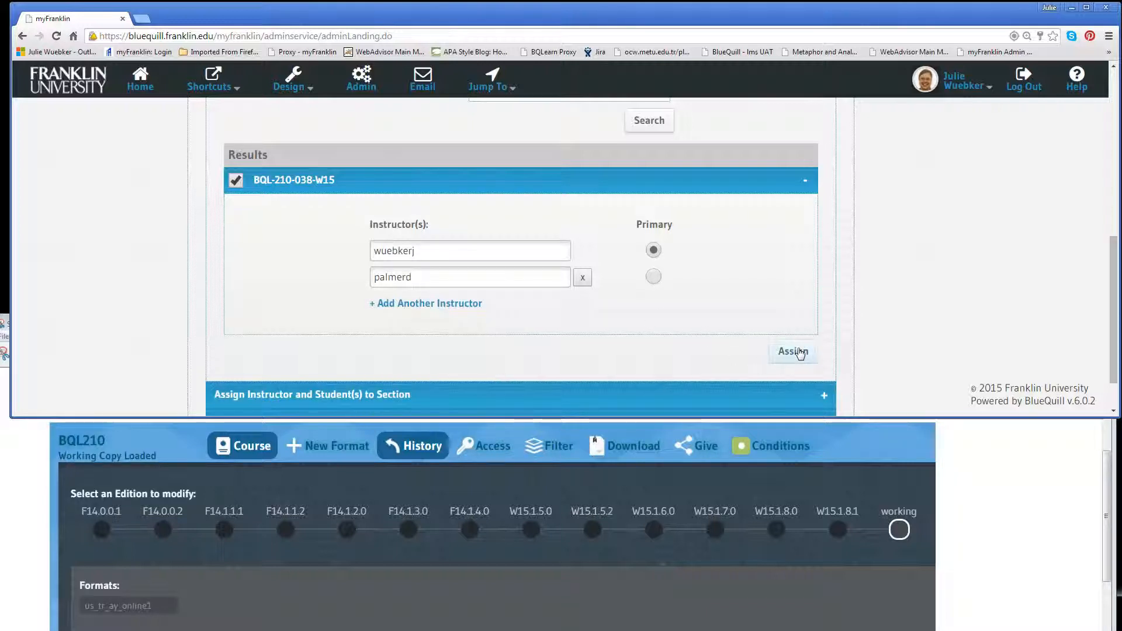
# Step: Collapse the section result and close the instructor assignment form without submitting the assignment
pyautogui.click(805, 183)
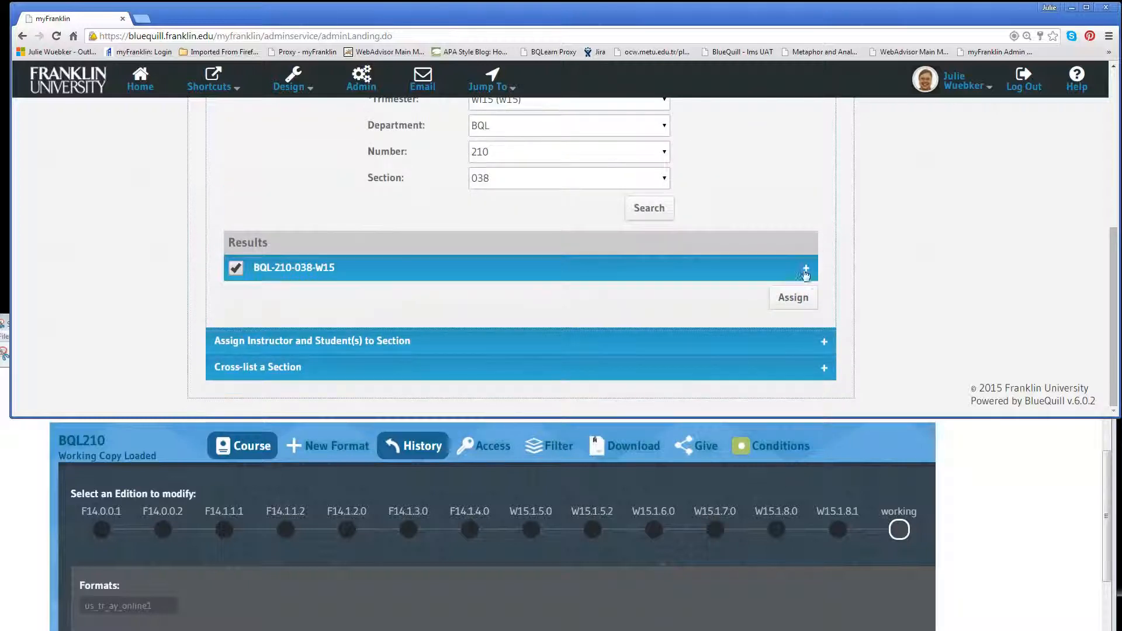
pyautogui.scroll(2, 951, 269)
pyautogui.scroll(2, 933, 268)
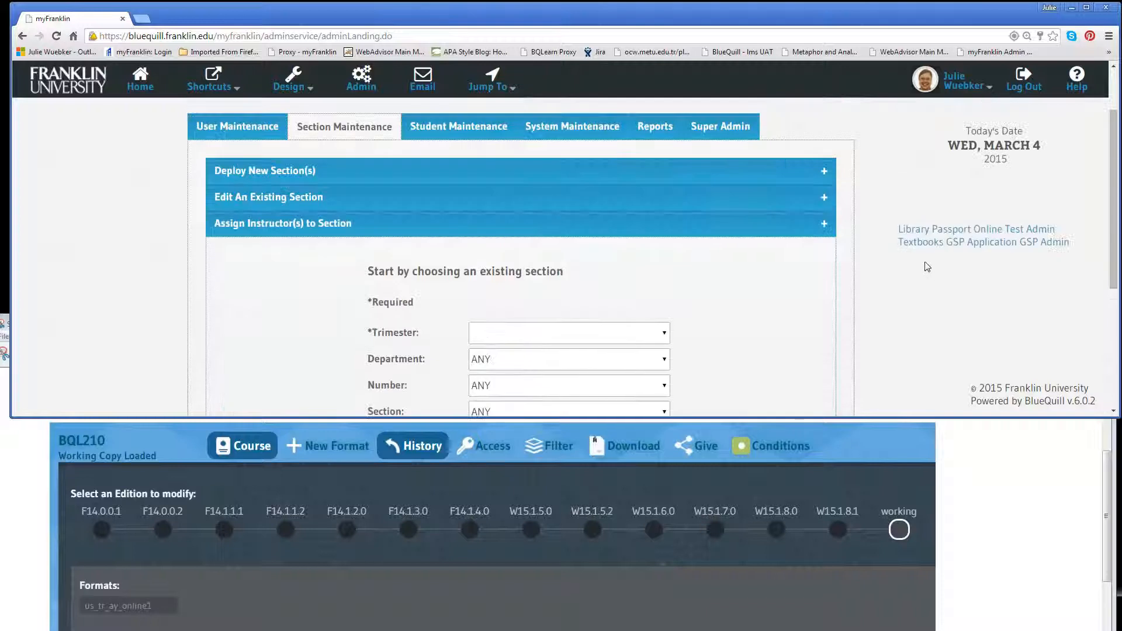
pyautogui.click(824, 227)
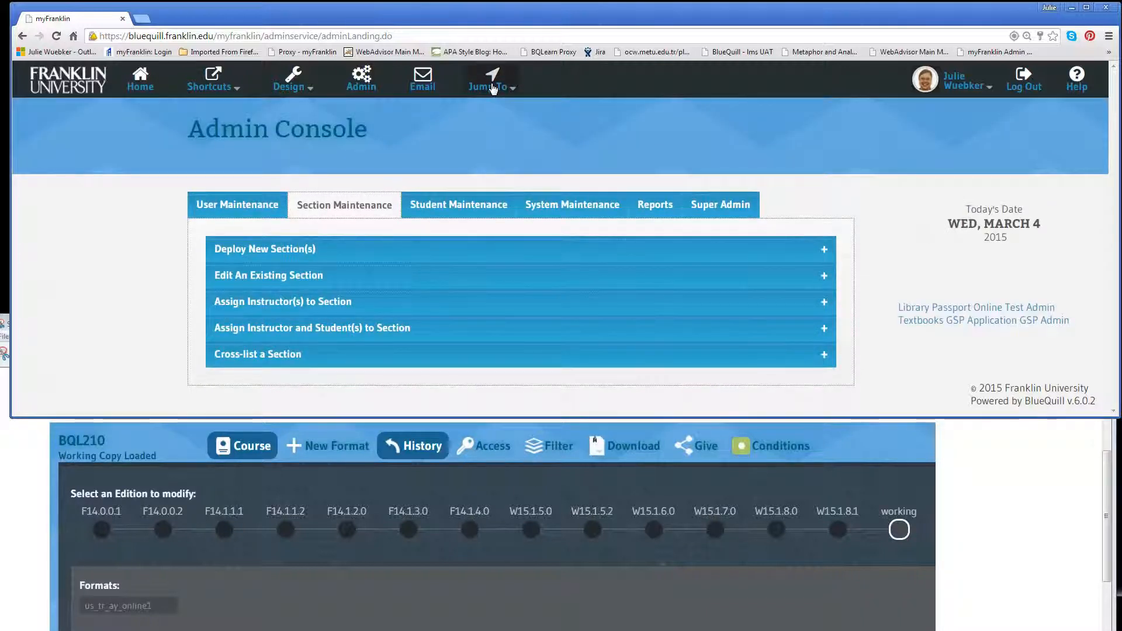
# Step: Filter the W15 course jump list by bql210 and open the course section BQL210-038
pyautogui.click(492, 86)
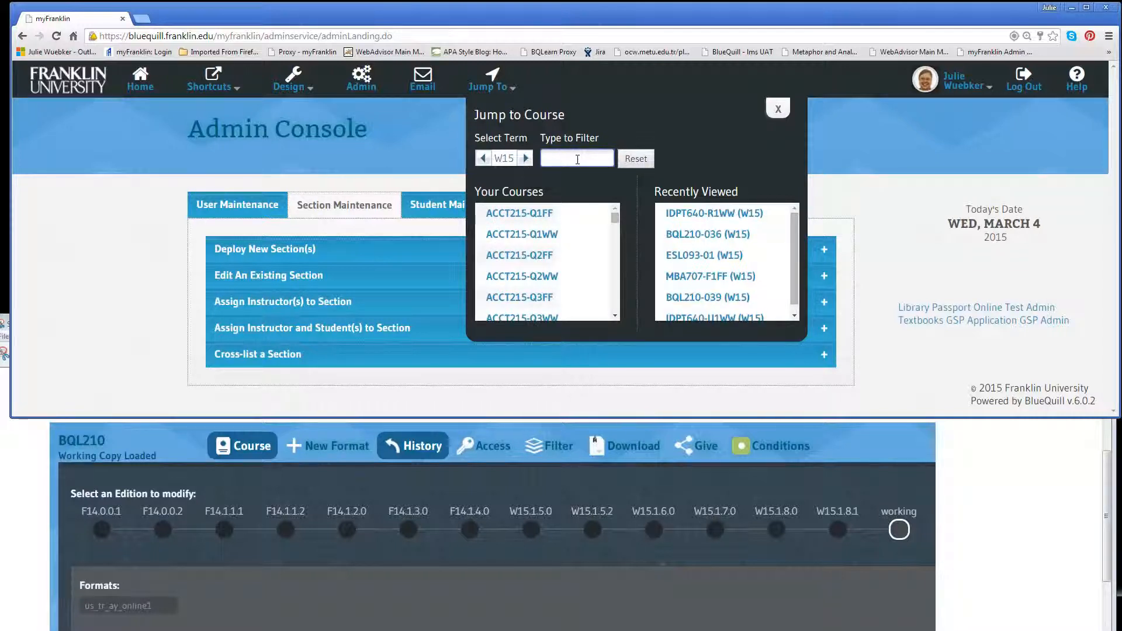
pyautogui.write('bql210')
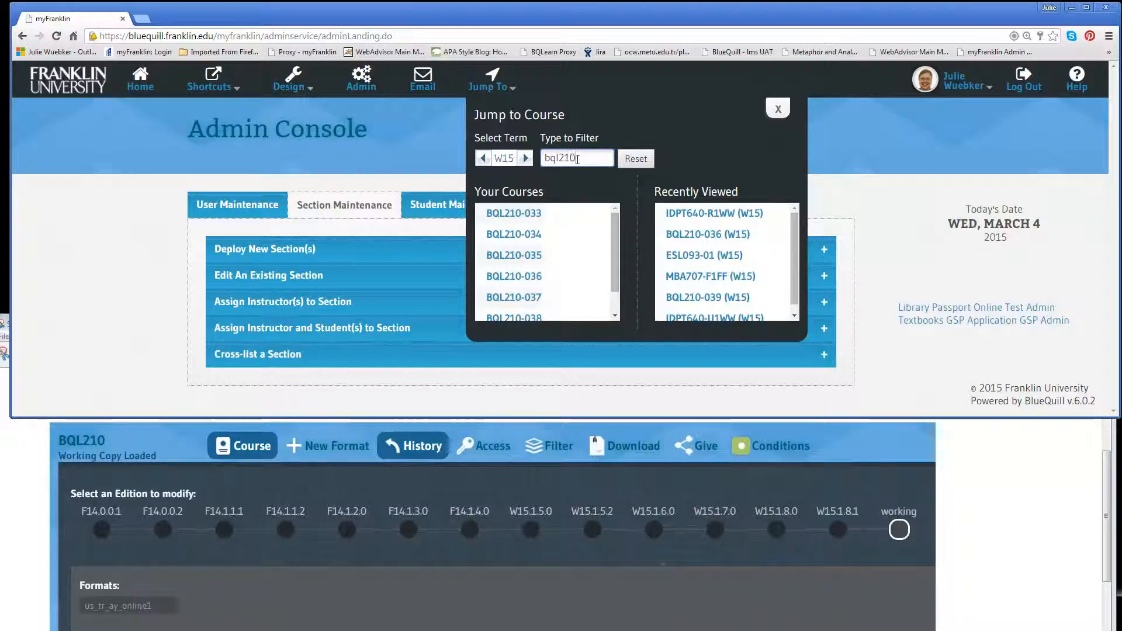
pyautogui.moveTo(613, 251); pyautogui.dragTo(614, 283)
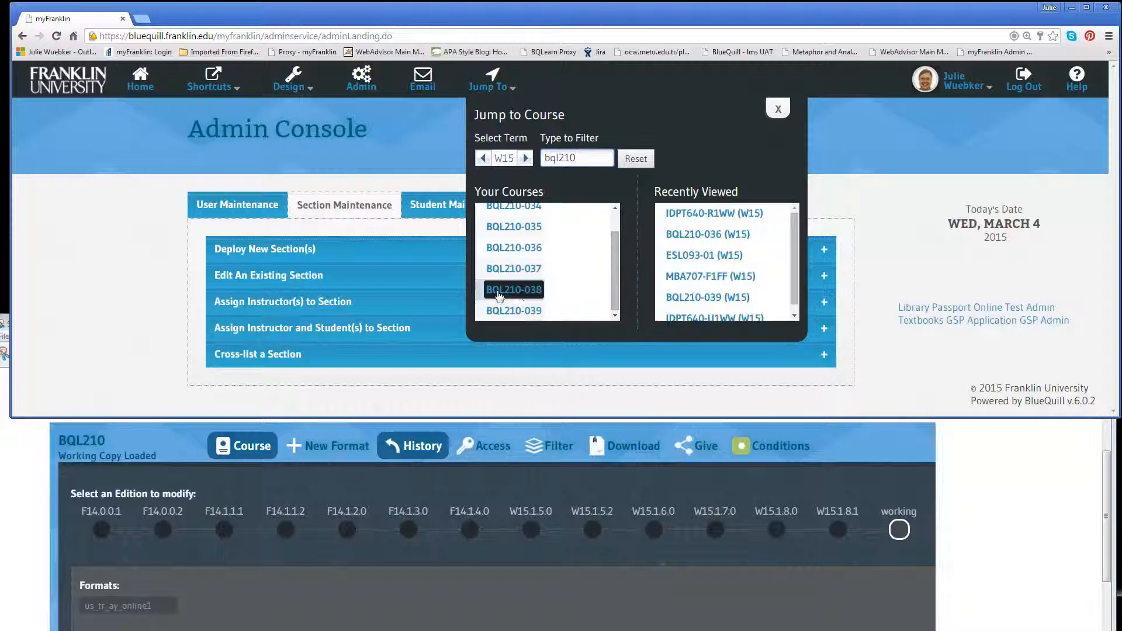
pyautogui.click(514, 291)
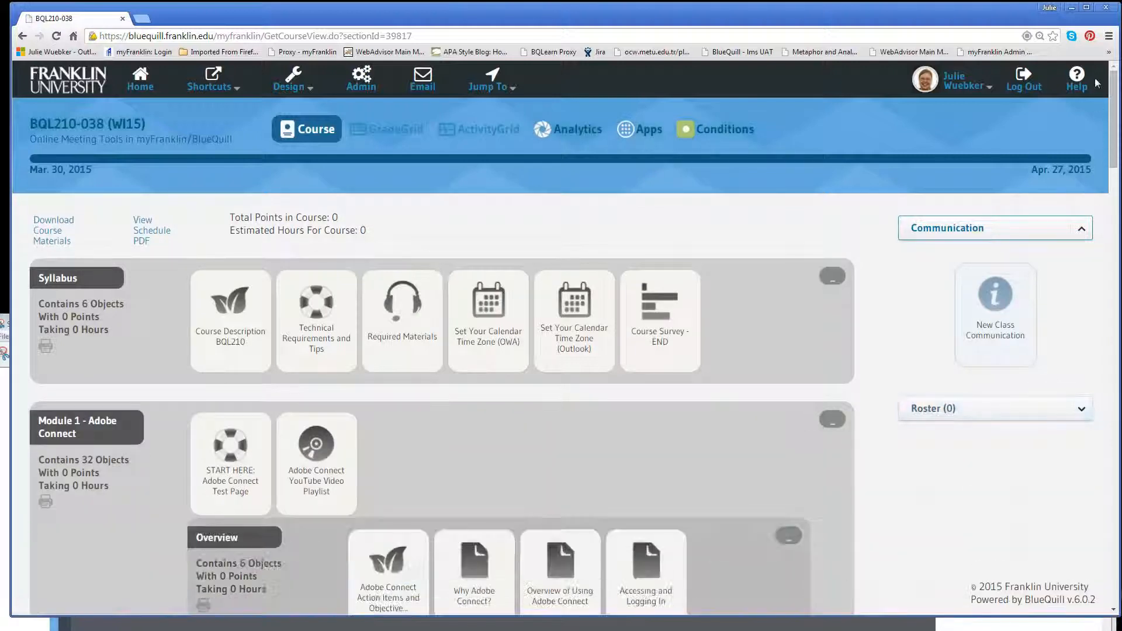
# Step: Expand the roster of BQL210-038 to check its instructor and students, and collapse it again
pyautogui.scroll(-3, 1115, 106)
pyautogui.click(1081, 319)
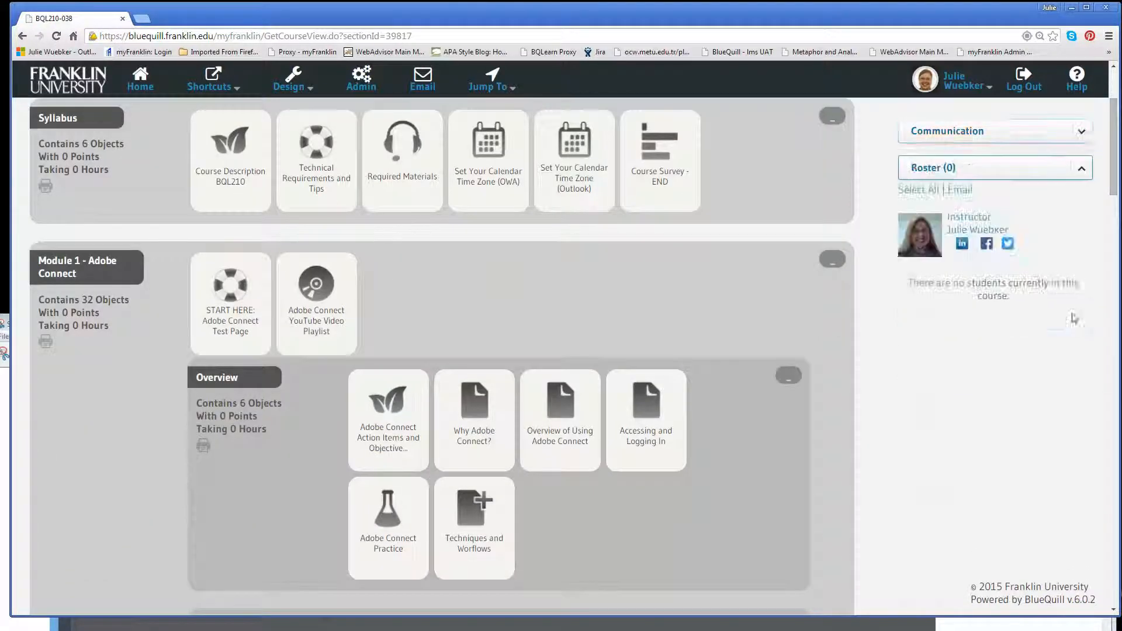
pyautogui.click(1082, 160)
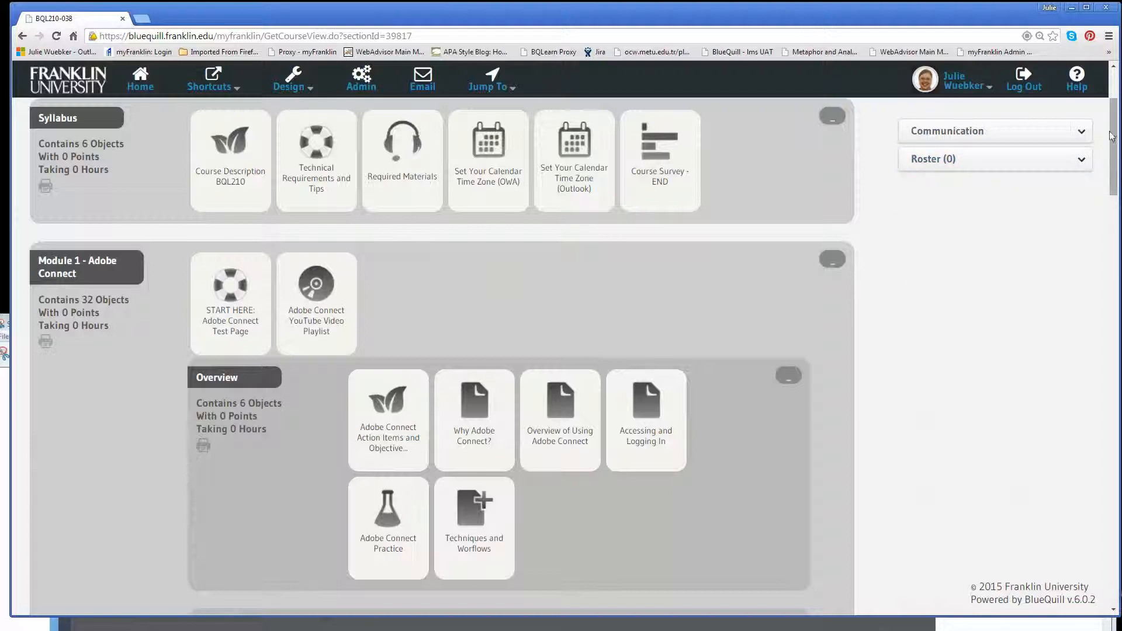
pyautogui.moveTo(1112, 125); pyautogui.dragTo(1110, 79)
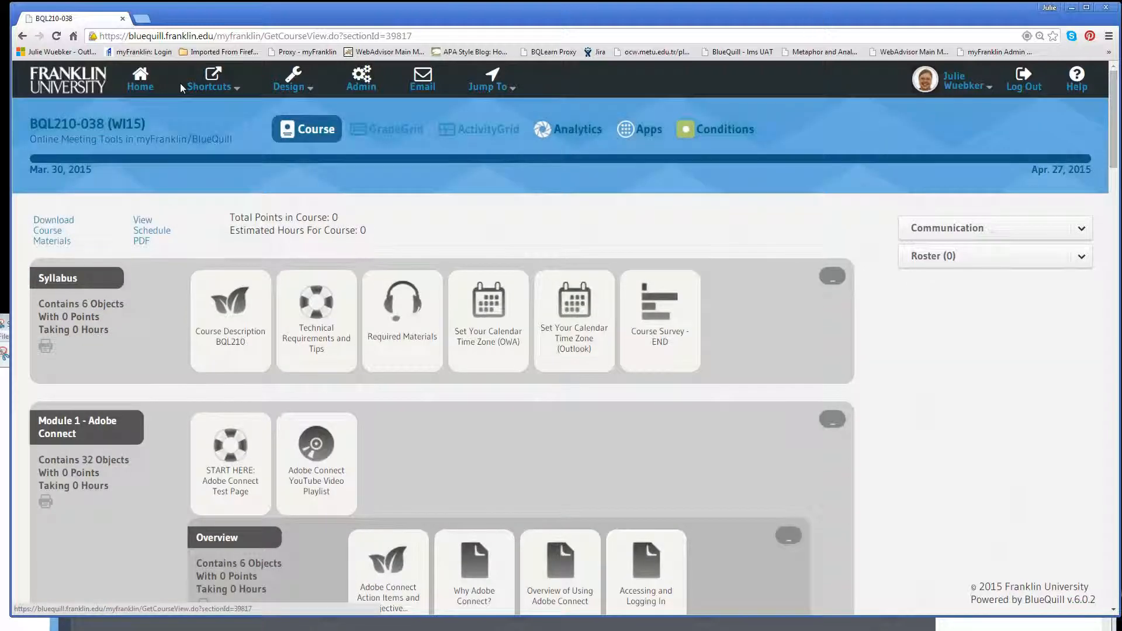